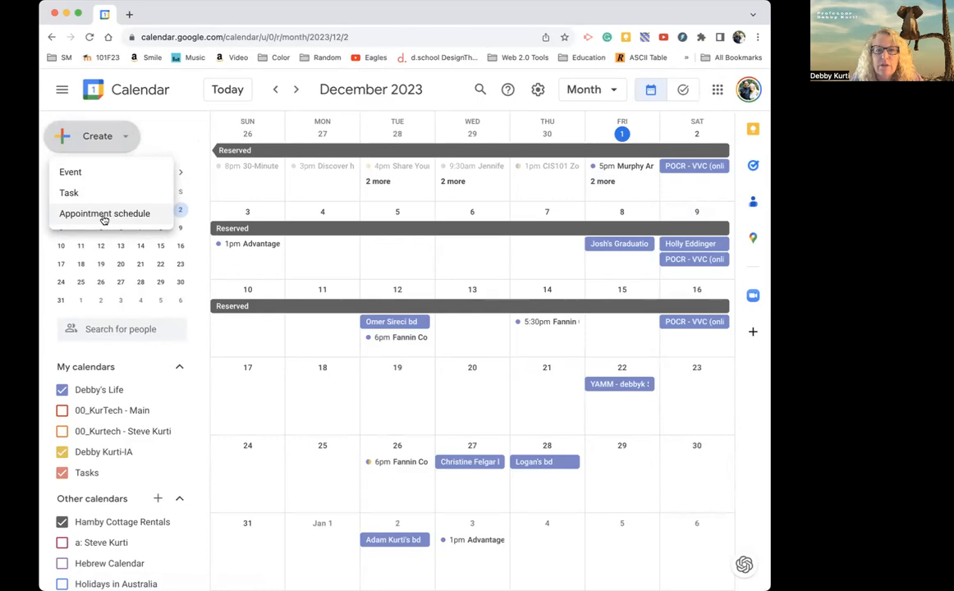
Start a new appointment schedule titled "15-Minute Quick Check" and set the appointment duration to 15 minutes.
left_click(104, 215)
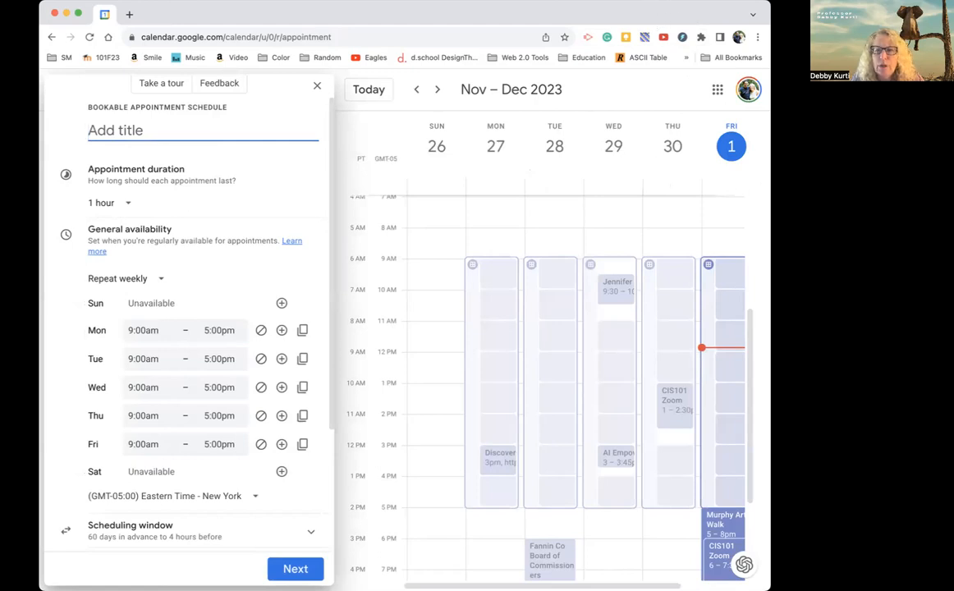
left_click_drag(770, 246, 810, 246)
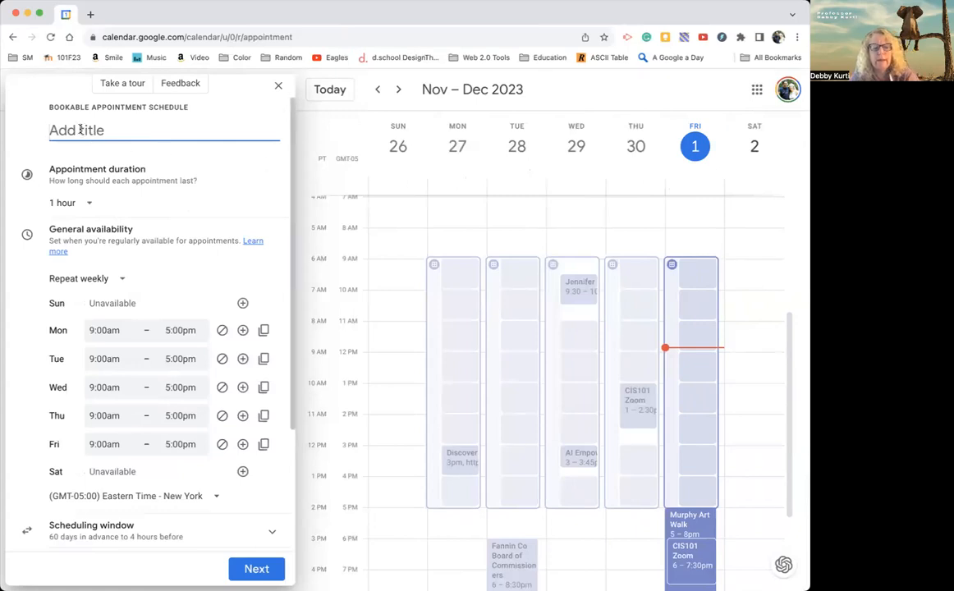
type("15-mi")
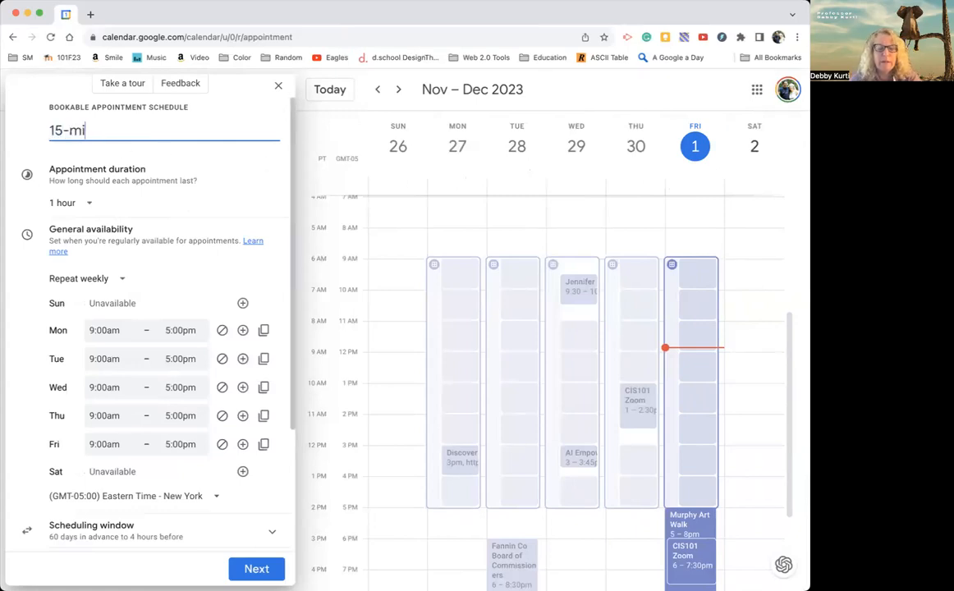
type("nute Quick Check")
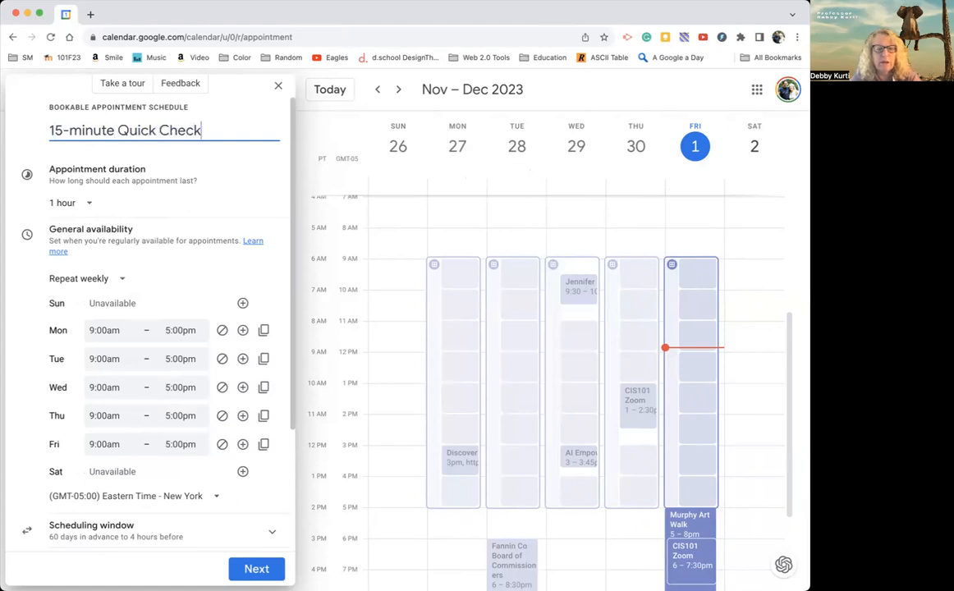
left_click(76, 130)
key("BackSpace")
type("M")
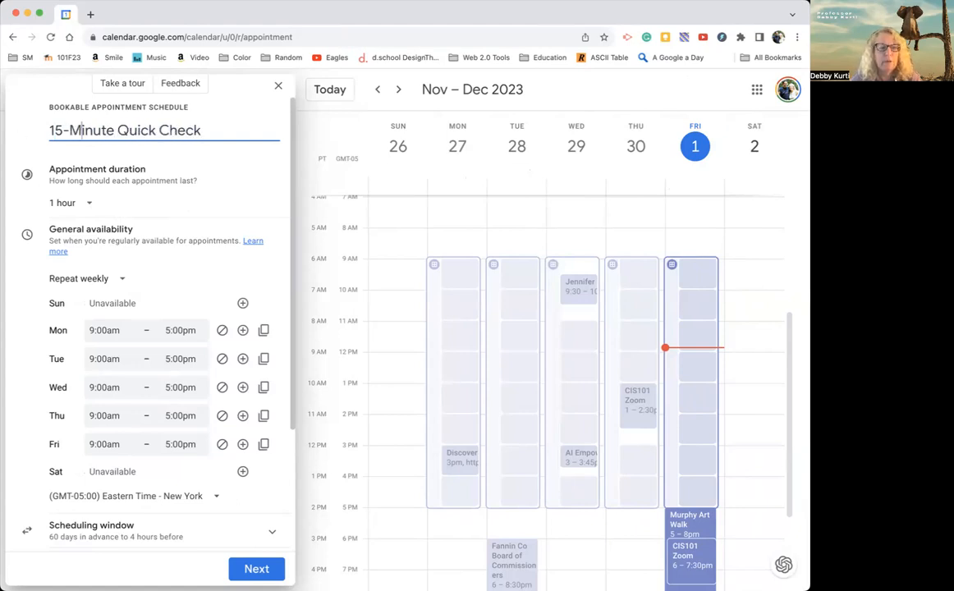
left_click(97, 202)
left_click(80, 230)
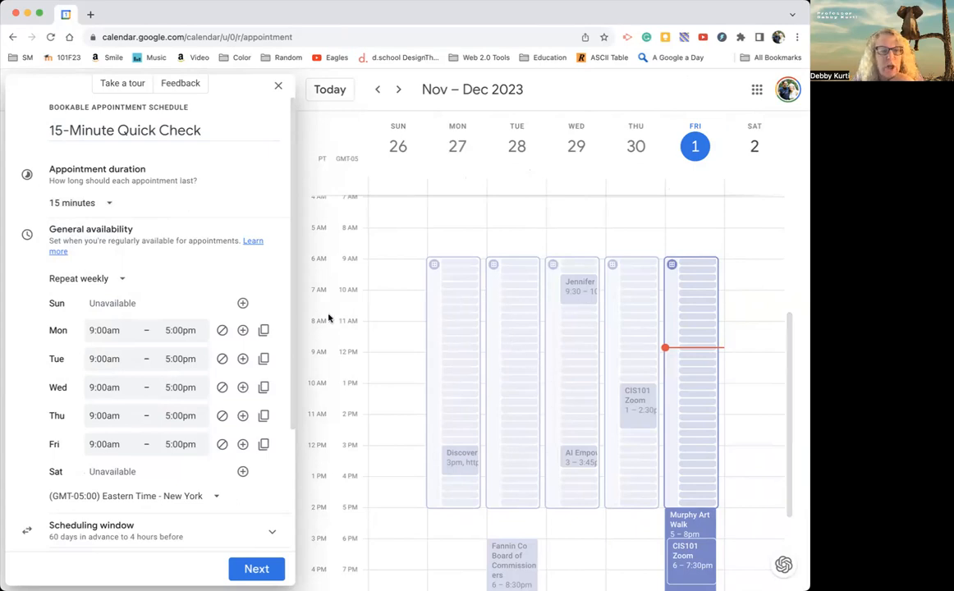
Set Monday's general availability to 1:00pm – 4:00pm.
scroll(290, 364, "down", 3)
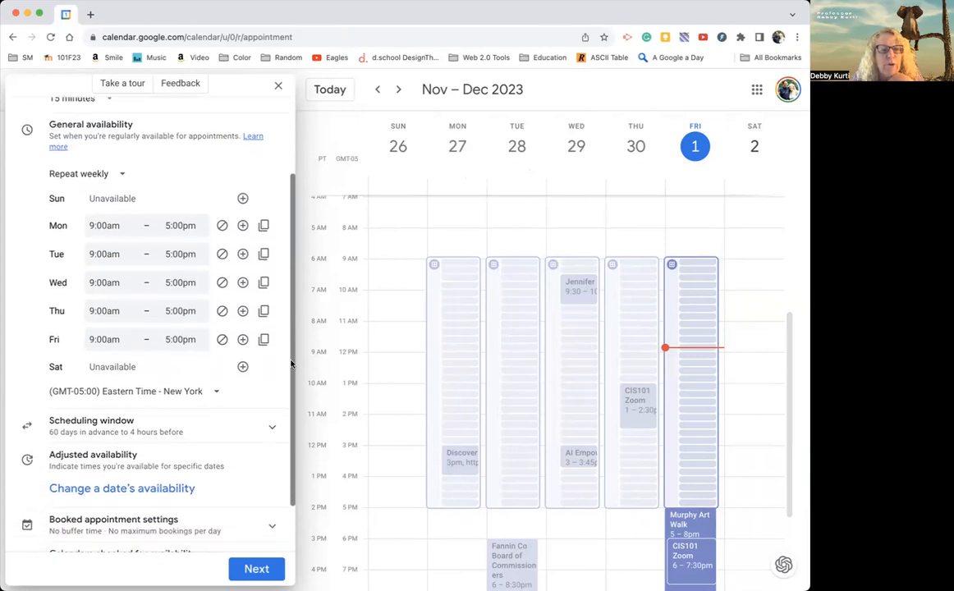
left_click_drag(291, 364, 291, 367)
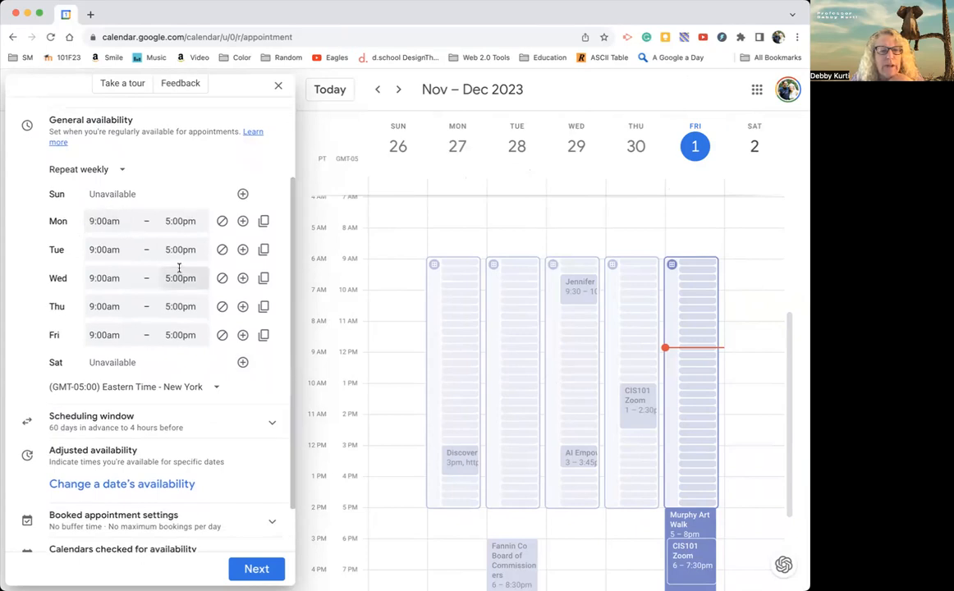
left_click(104, 221)
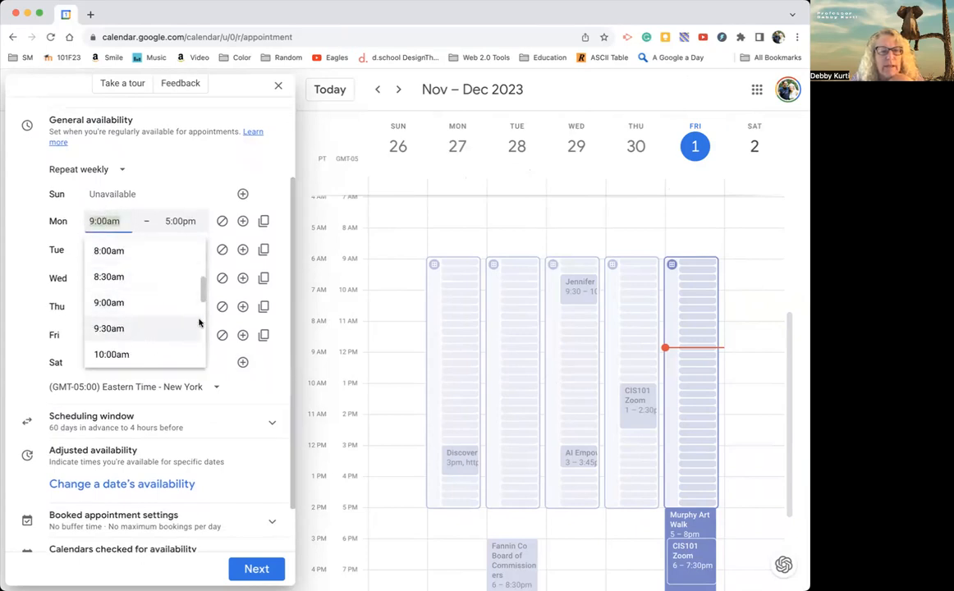
left_click_drag(205, 294, 204, 319)
left_click(124, 272)
left_click(182, 221)
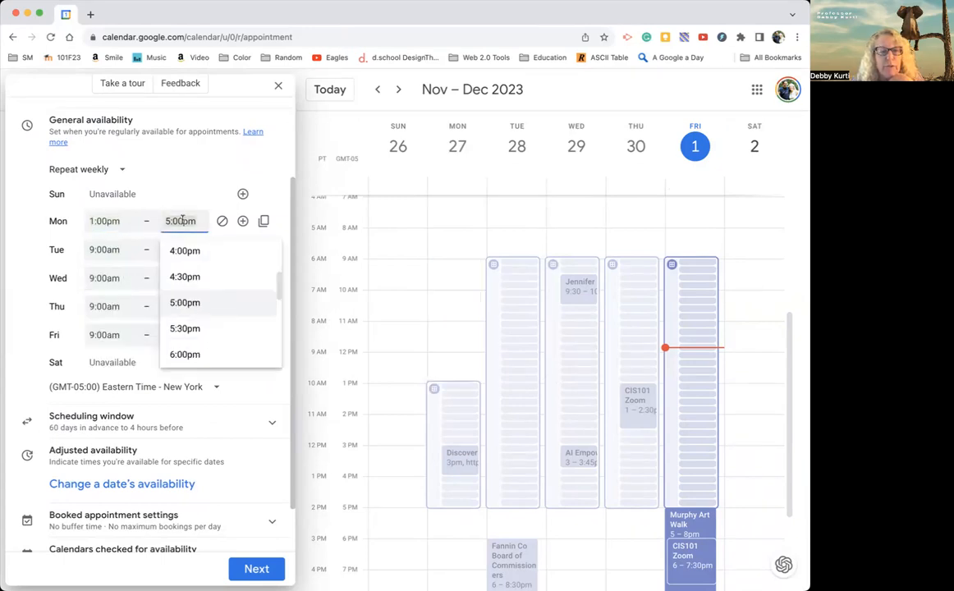
left_click(174, 250)
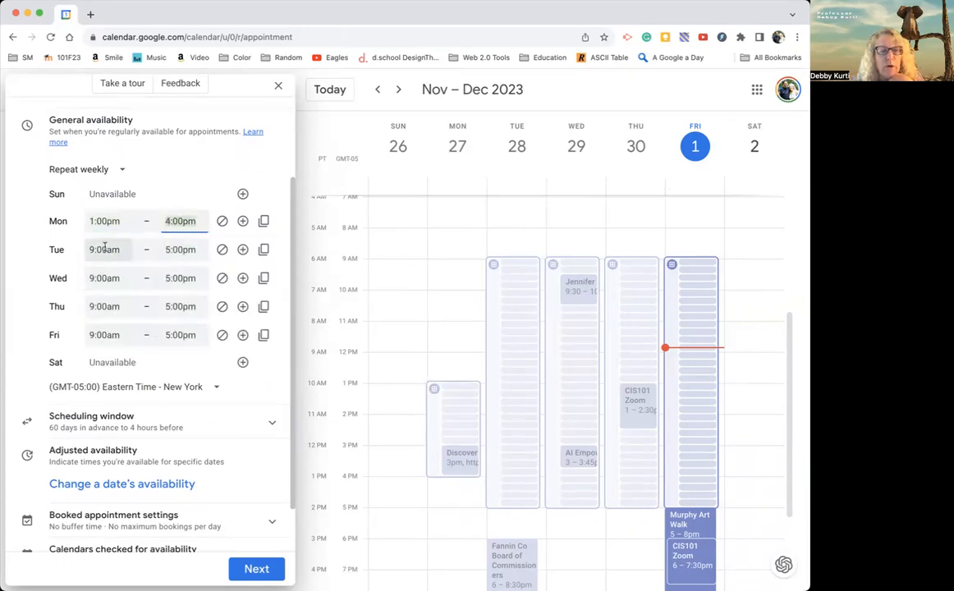
Mark Tuesday and Wednesday as unavailable and set Thursday's availability to 8:00am – 12:00pm.
left_click(222, 249)
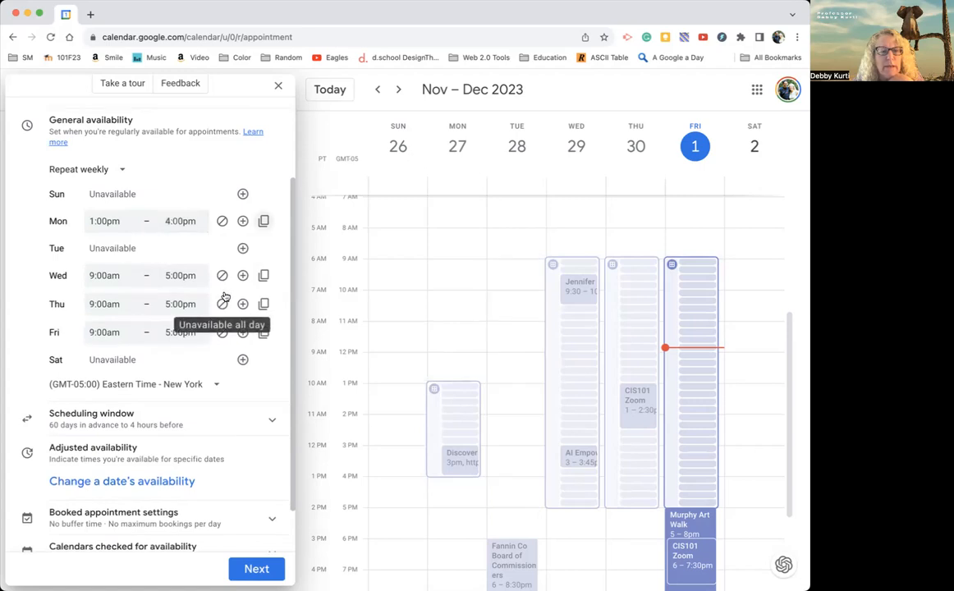
left_click(222, 276)
left_click(105, 301)
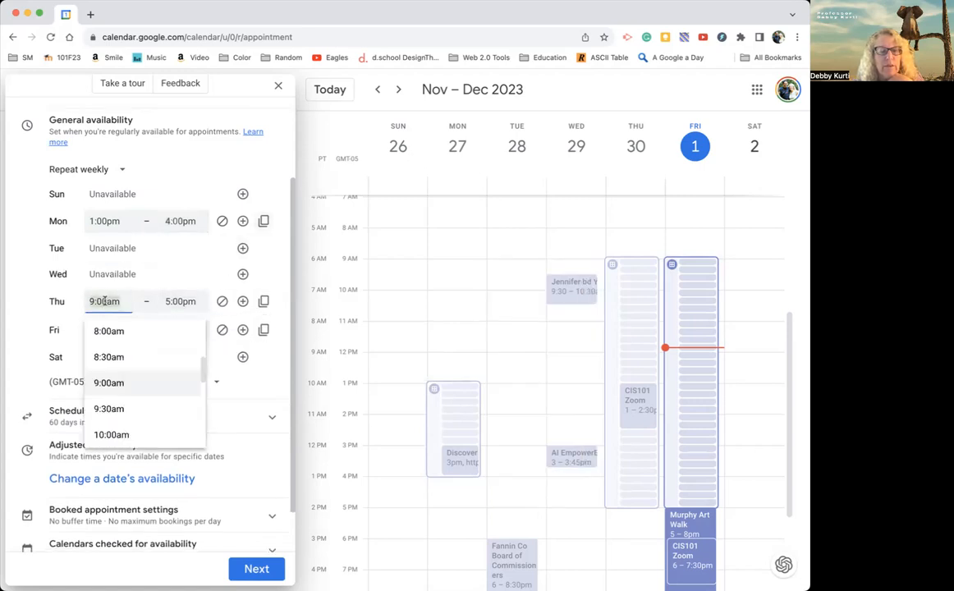
left_click(115, 331)
left_click(186, 300)
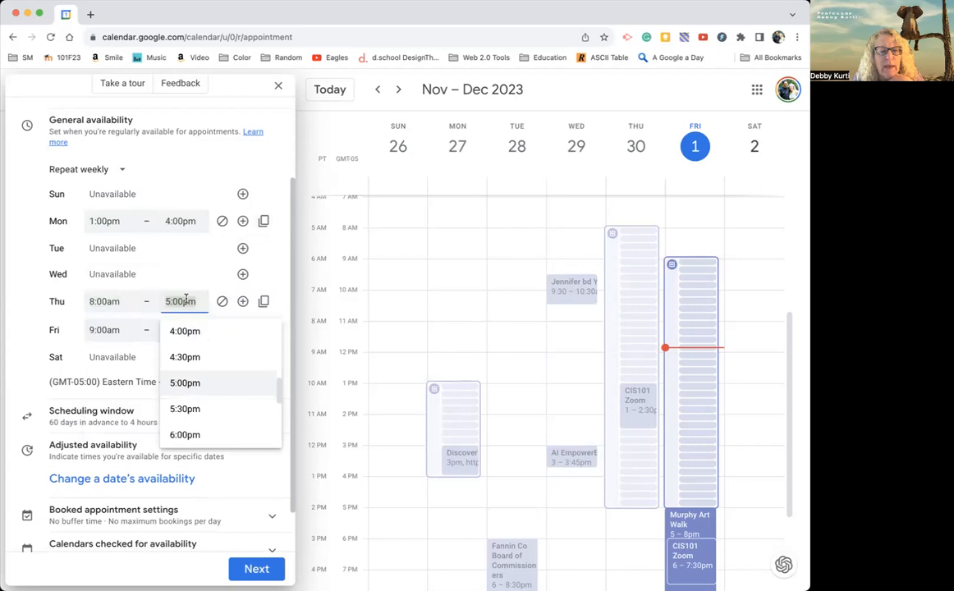
left_click_drag(277, 389, 279, 353)
left_click(230, 364)
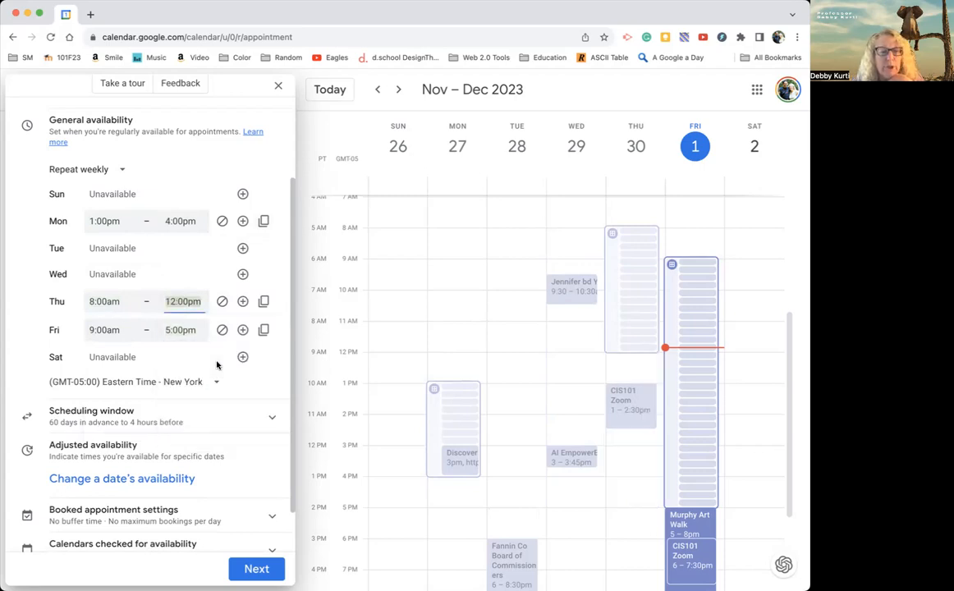
Set the end of Friday's availability to 10:30am.
left_click(186, 330)
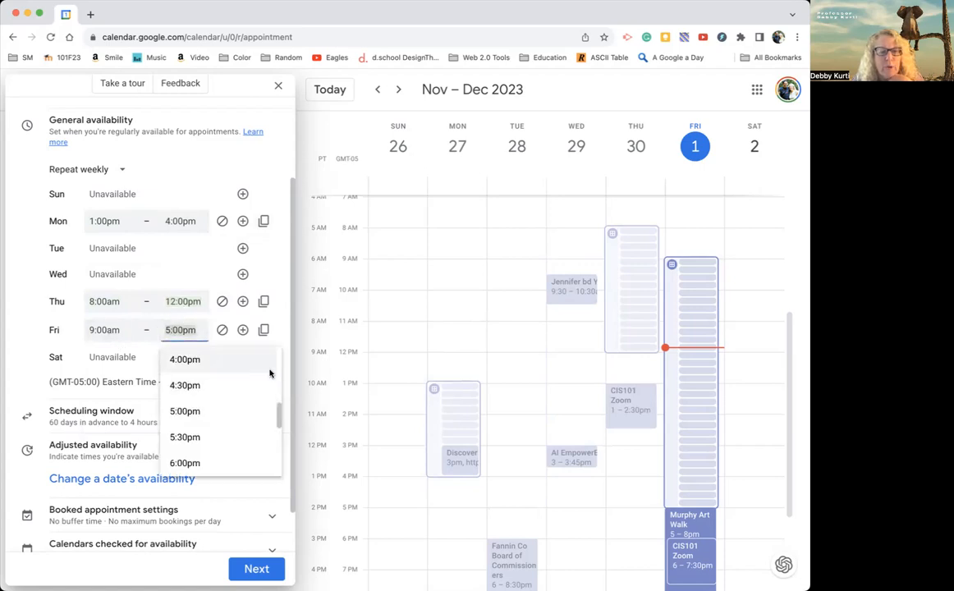
scroll(276, 368, "up", 3)
scroll(279, 365, "up", 6)
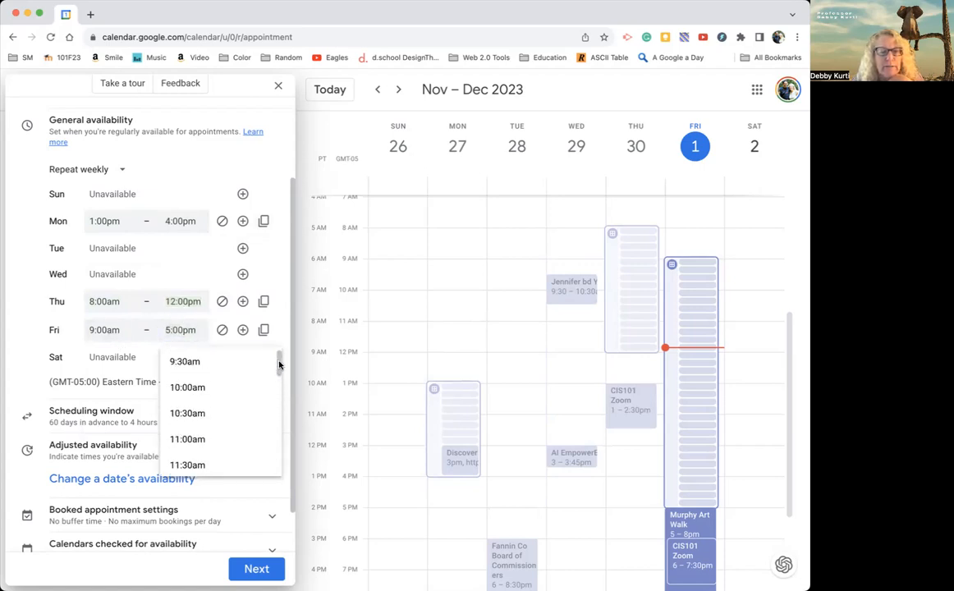
left_click(207, 414)
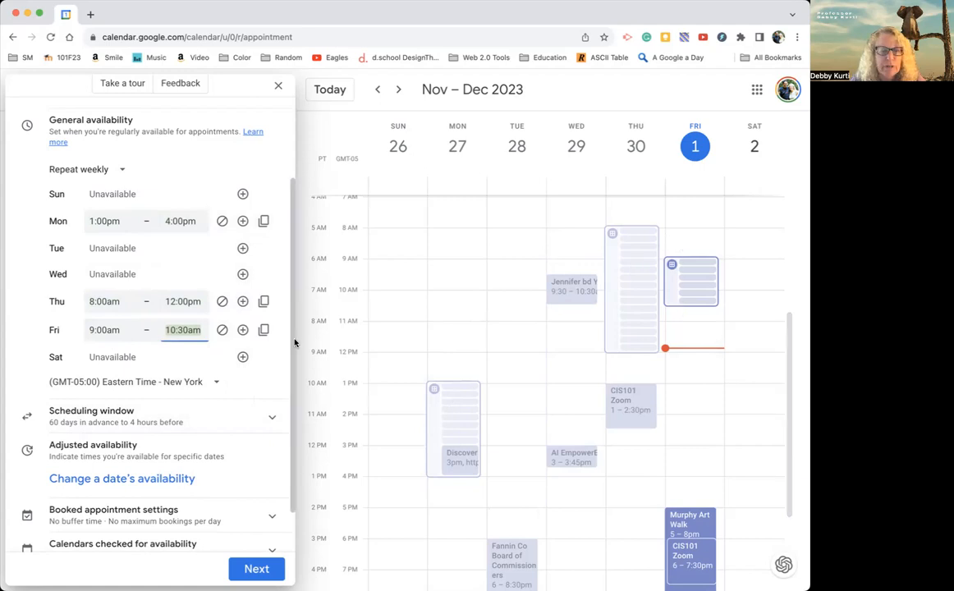
In the scheduling window, set the maximum time in advance that an appointment can be booked to 14 days.
scroll(271, 353, "down", 2)
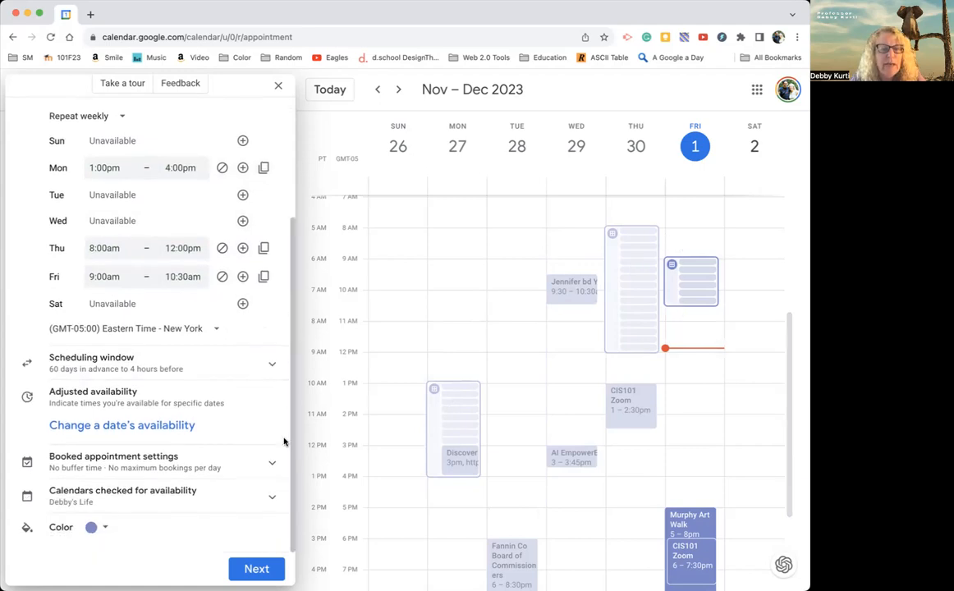
left_click(273, 368)
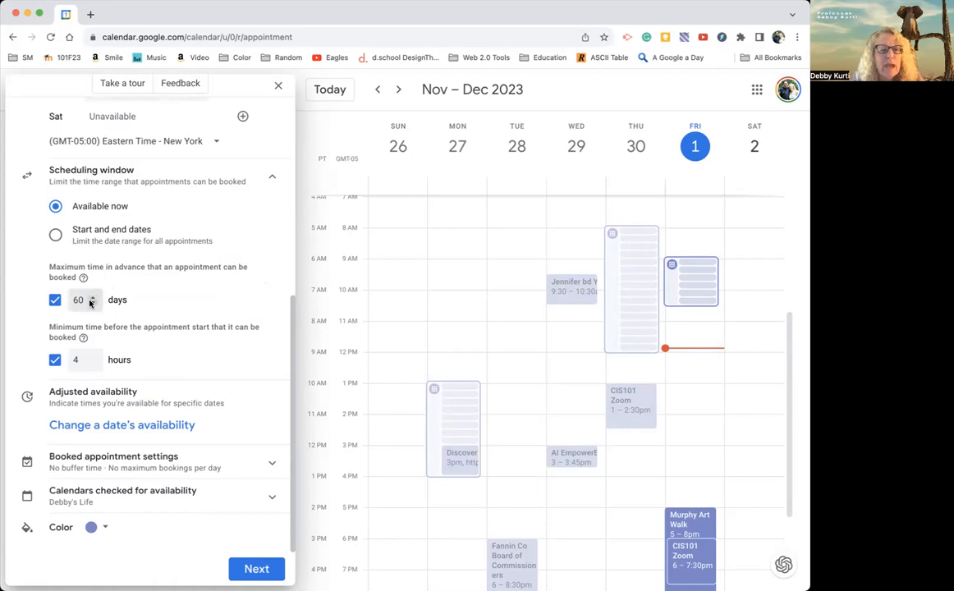
double_click(76, 300)
type("14")
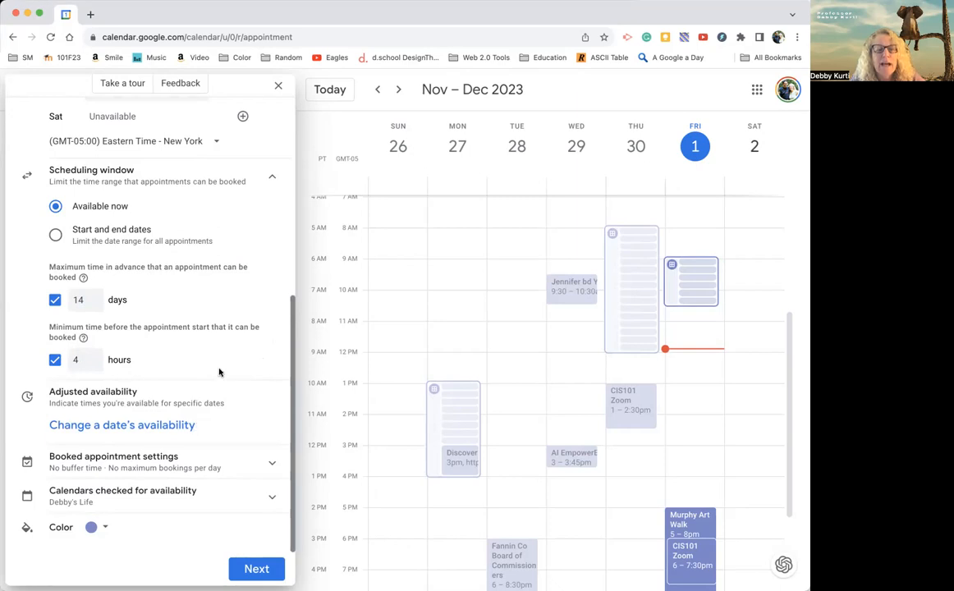
Add an adjusted availability entry for Dec 7, 2023 and remove it again.
left_click_drag(291, 325, 298, 200)
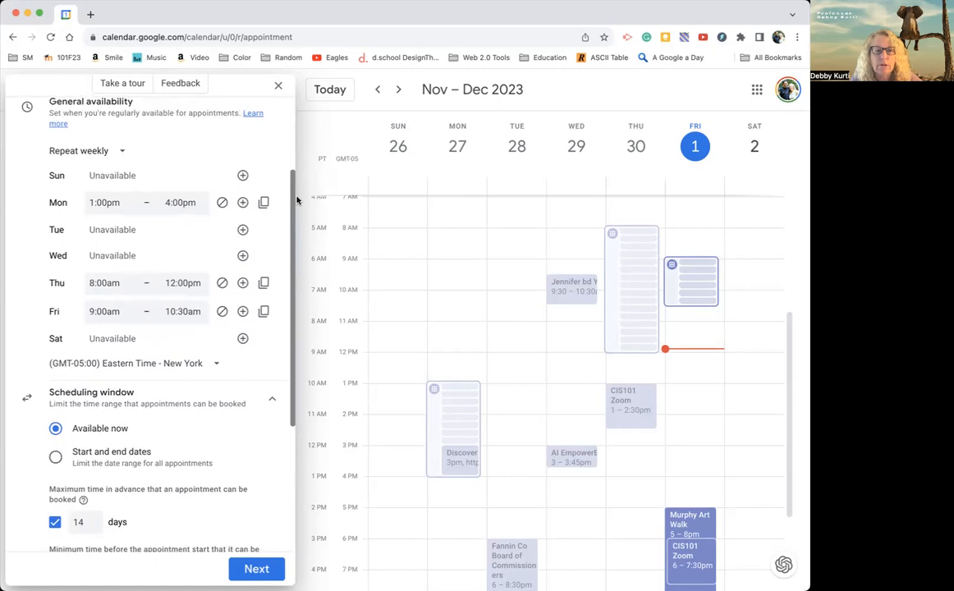
left_click_drag(298, 200, 288, 362)
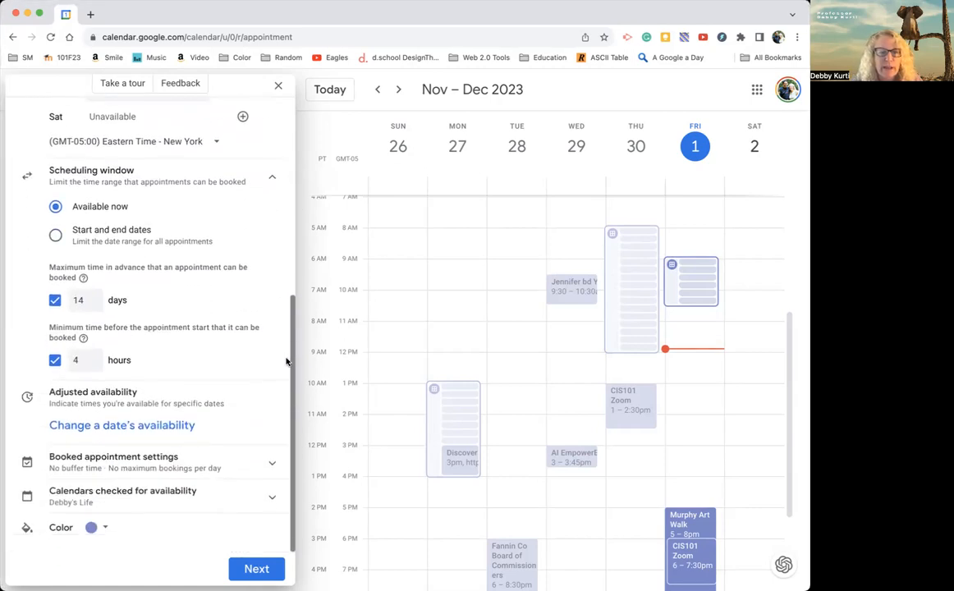
left_click(180, 430)
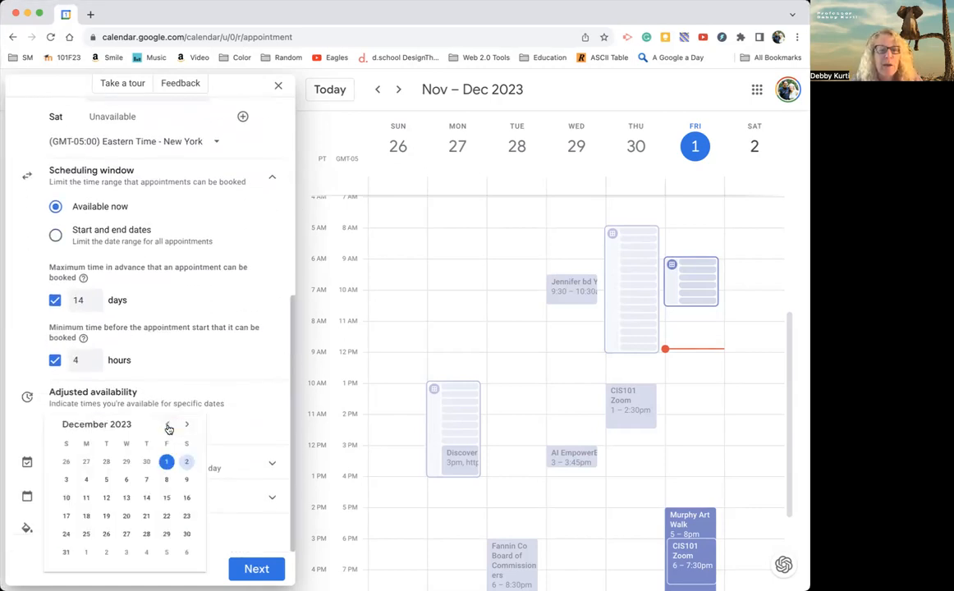
left_click(146, 483)
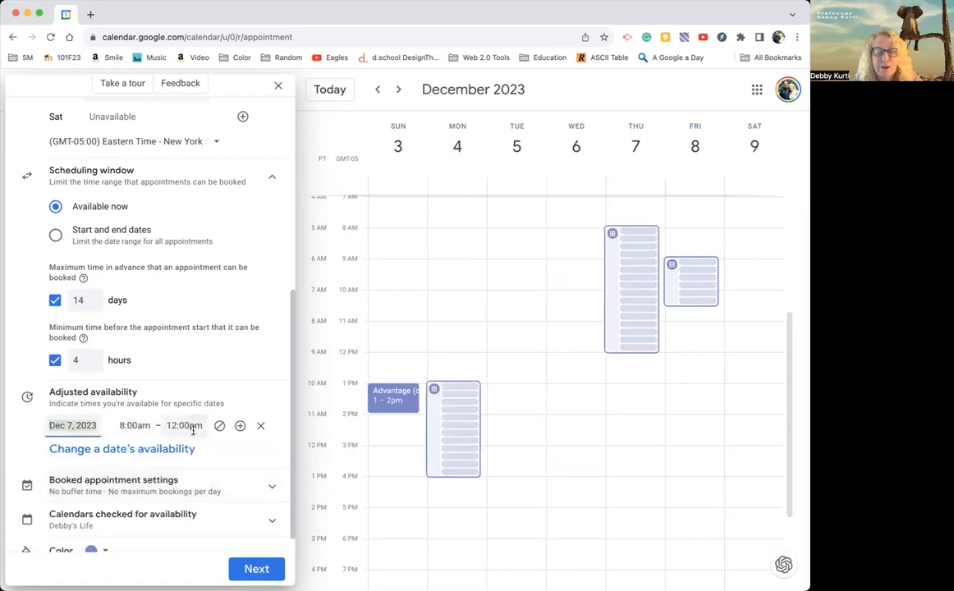
left_click(260, 427)
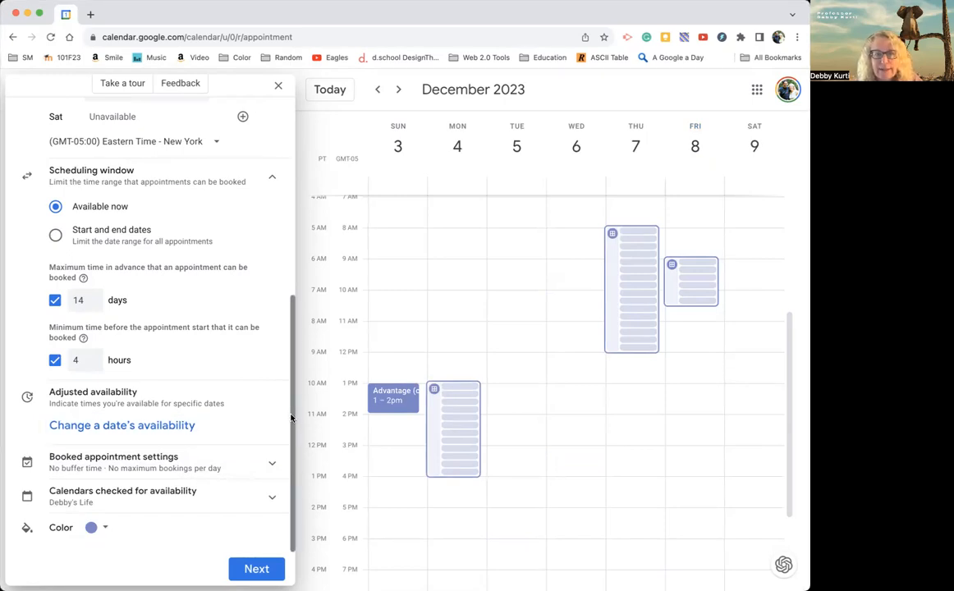
Enable a 15-minute buffer between appointment slots and limit the maximum bookings per day to 4.
left_click(270, 463)
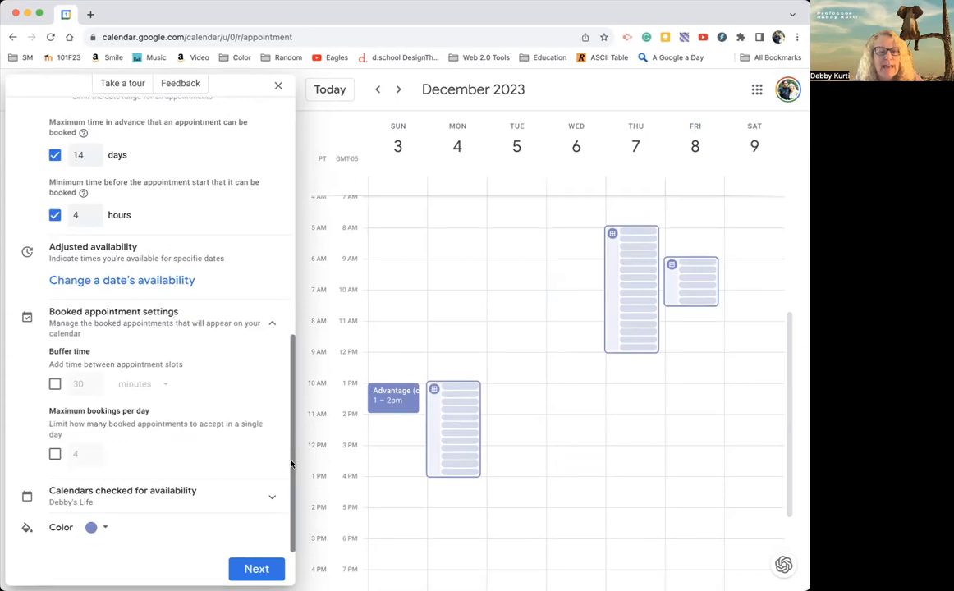
left_click(54, 385)
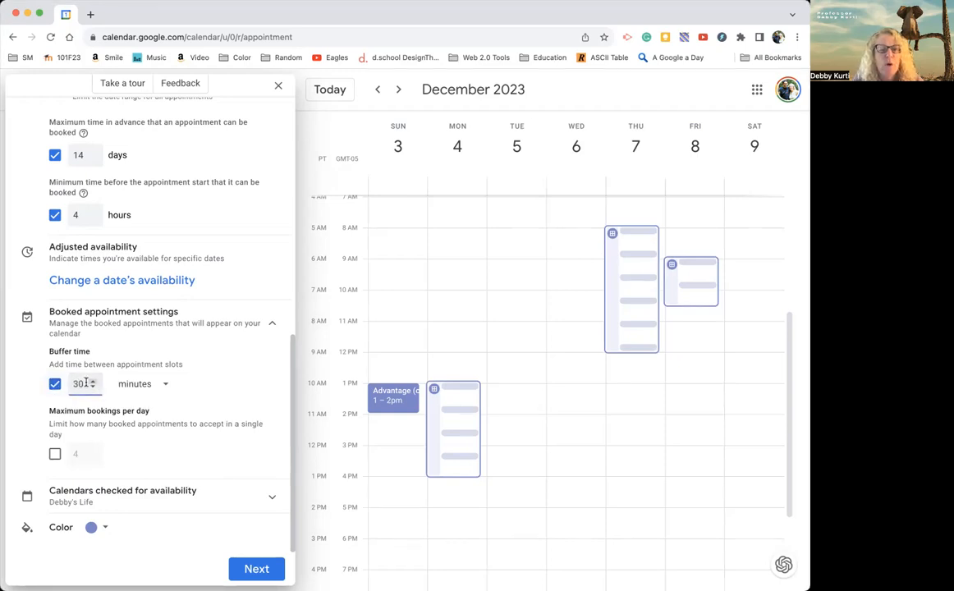
type("15")
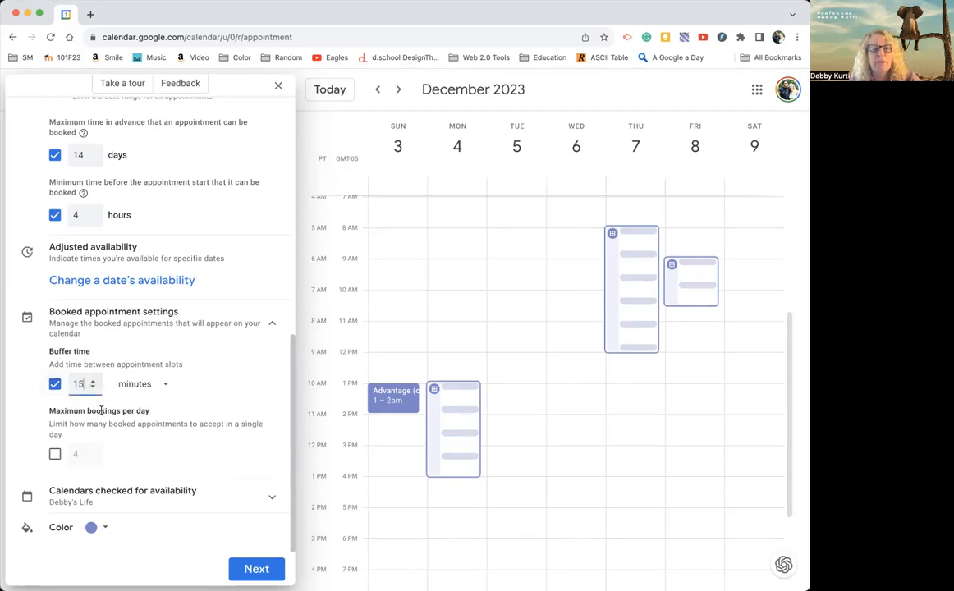
left_click(32, 420)
left_click(54, 454)
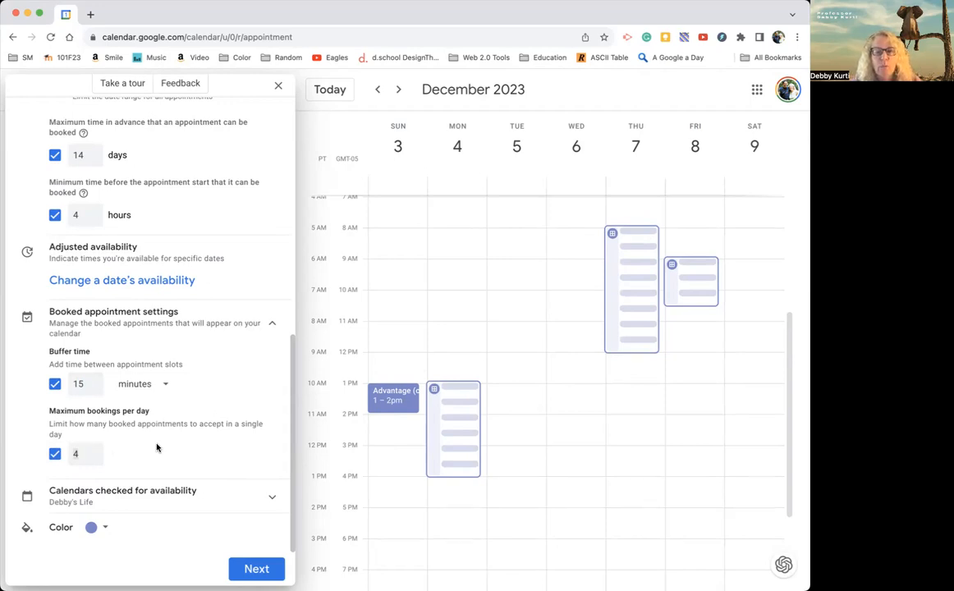
Include the yellow-coded IA calendar in the availability check and set the schedule's color to dark green.
left_click(270, 496)
scroll(267, 427, "down", 4)
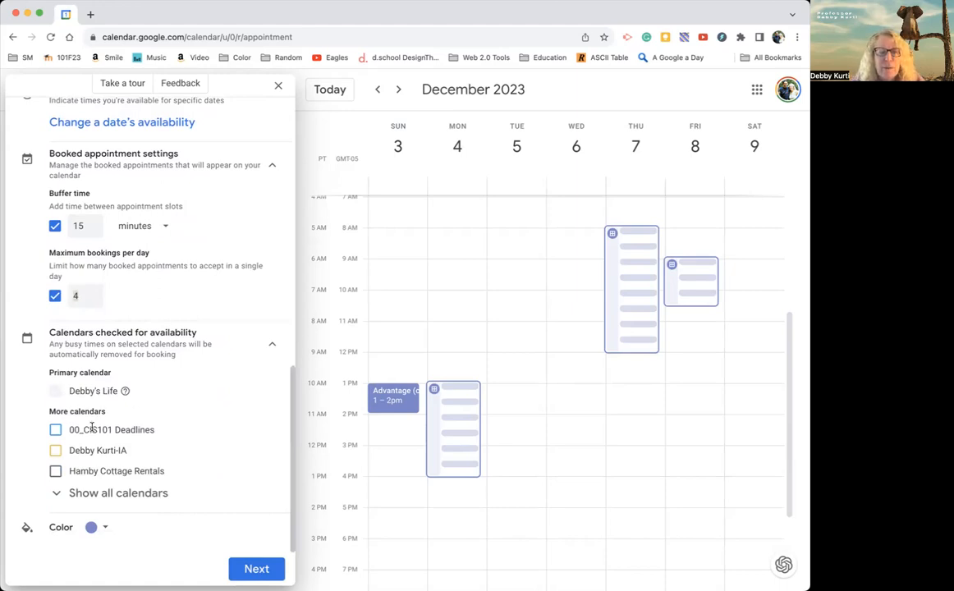
left_click(55, 450)
left_click(106, 528)
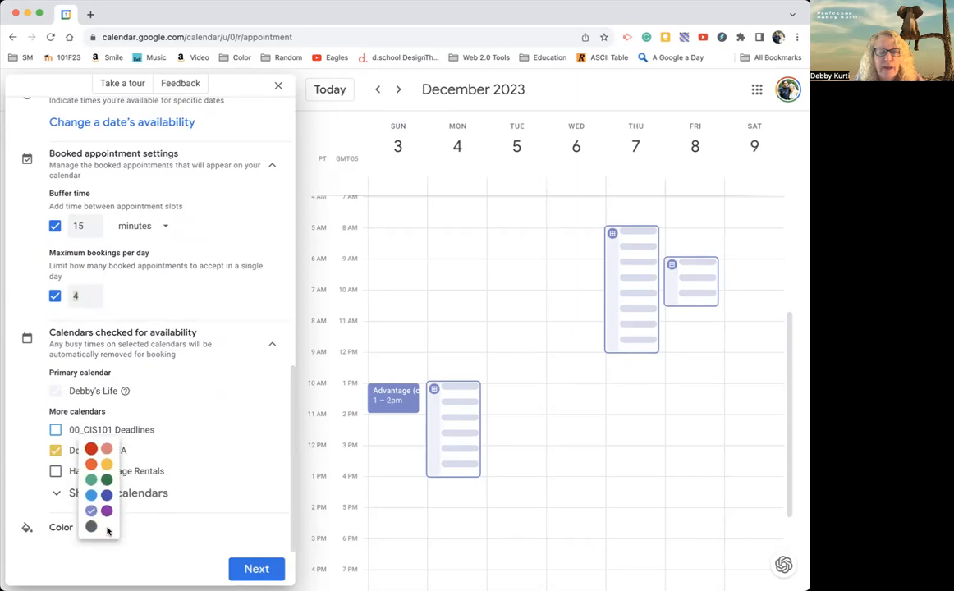
left_click(106, 480)
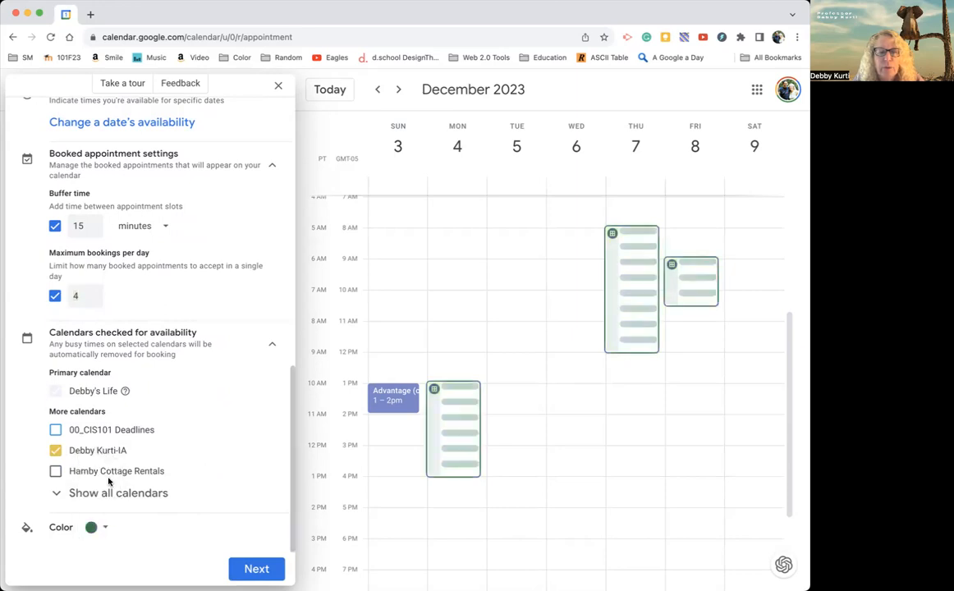
Continue to the booking page details and review the photo and name section and the available meeting location options.
left_click(255, 572)
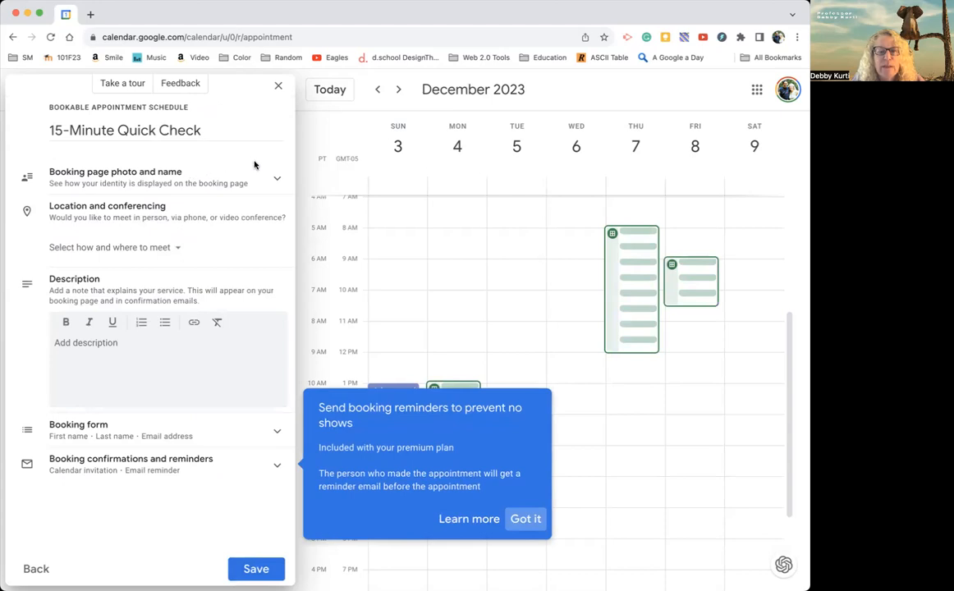
left_click(278, 181)
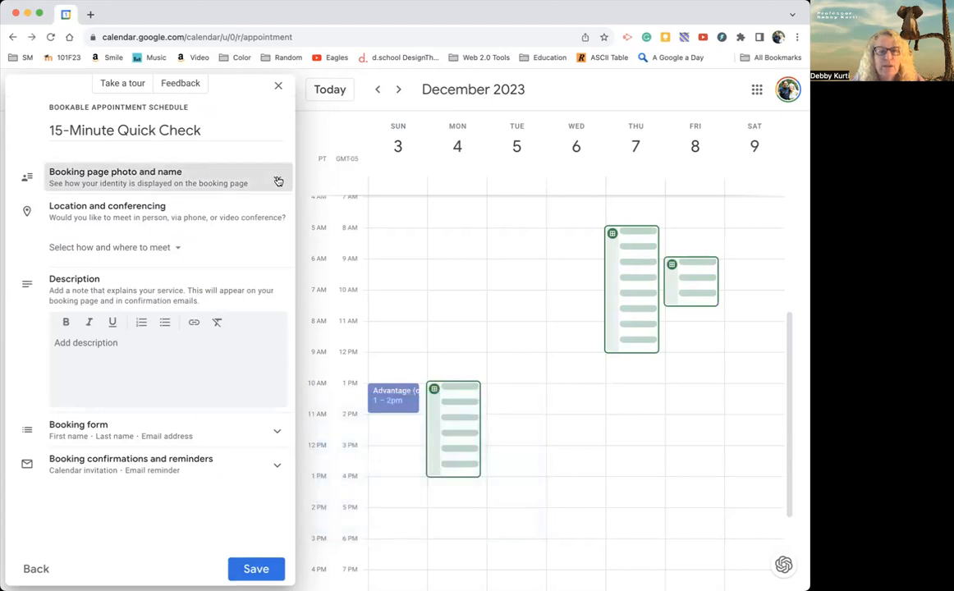
left_click(278, 180)
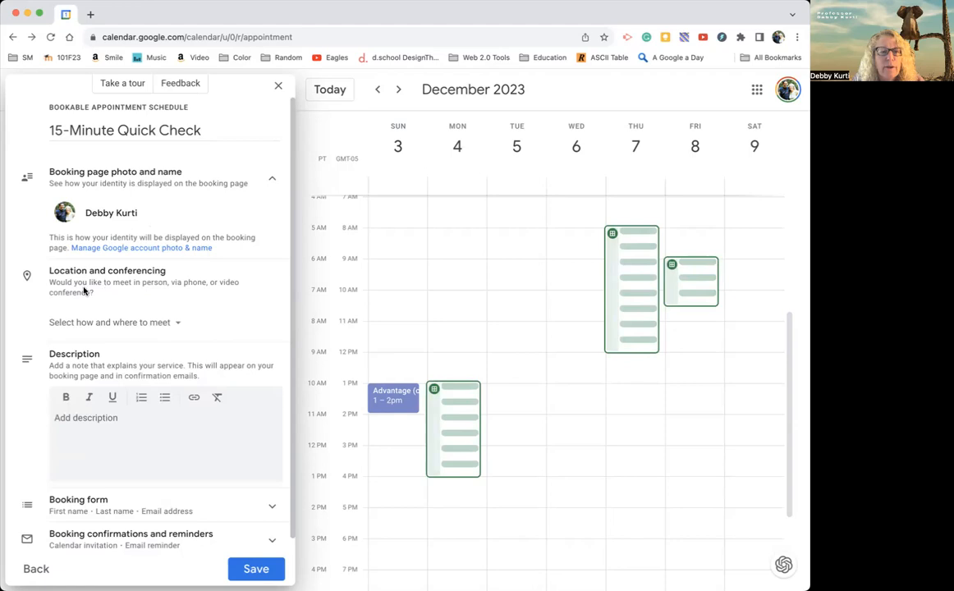
left_click(177, 324)
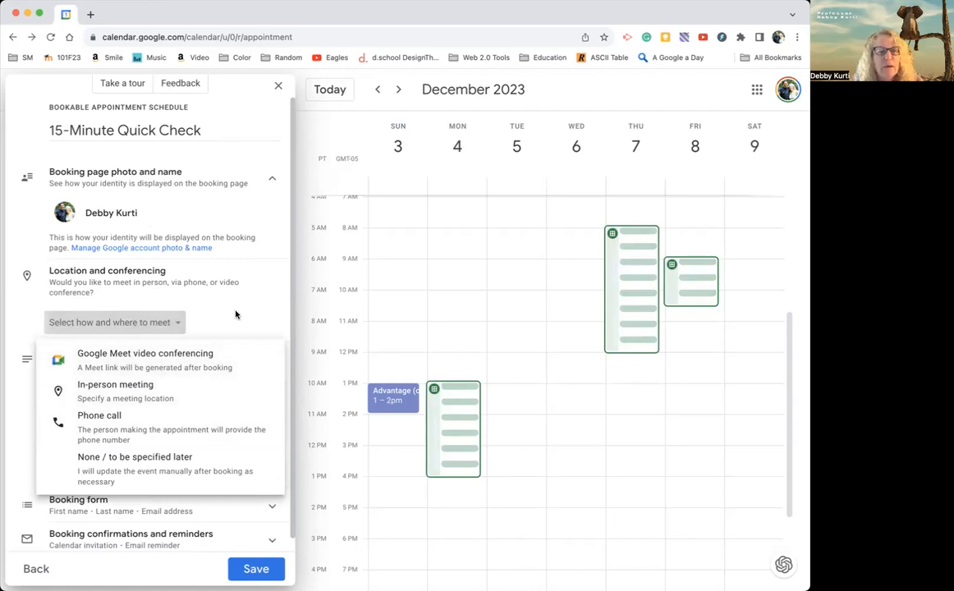
left_click(243, 288)
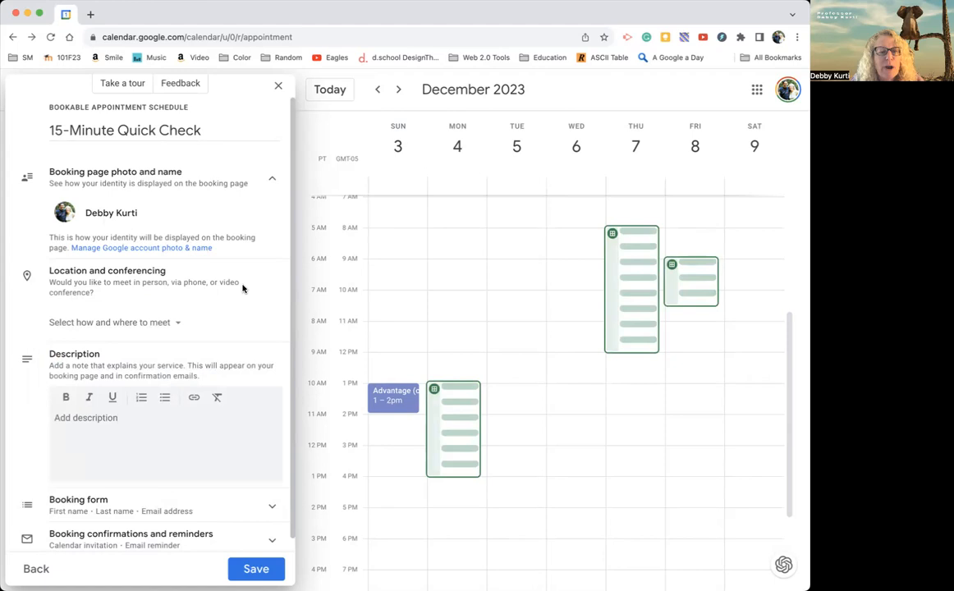
Enter "This is what you need to do..." as the booking page description.
left_click(131, 420)
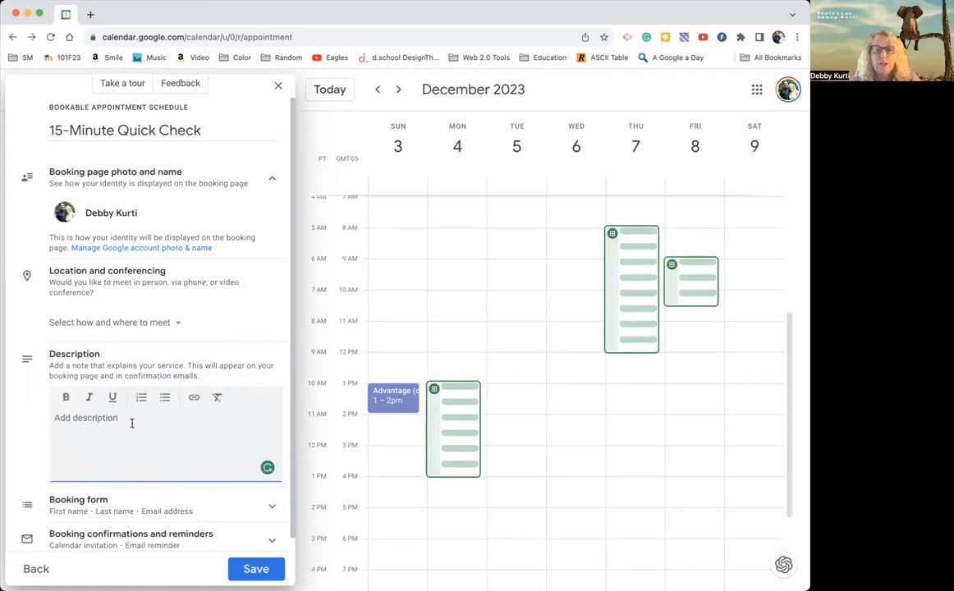
type("This is what you need to do...")
key("Return")
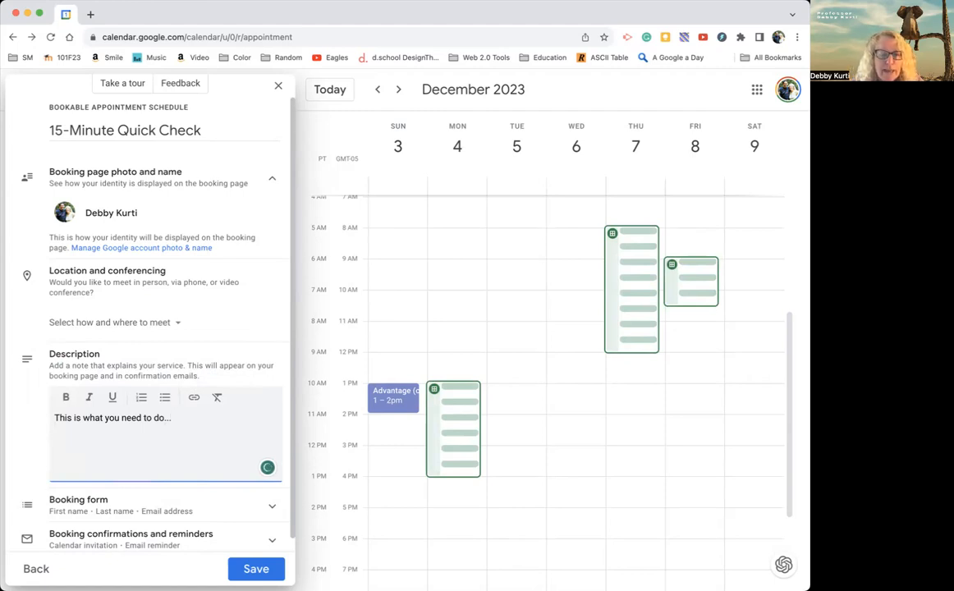
Add a required custom item "What do you want?" to the booking form.
left_click_drag(292, 485, 286, 560)
left_click(272, 492)
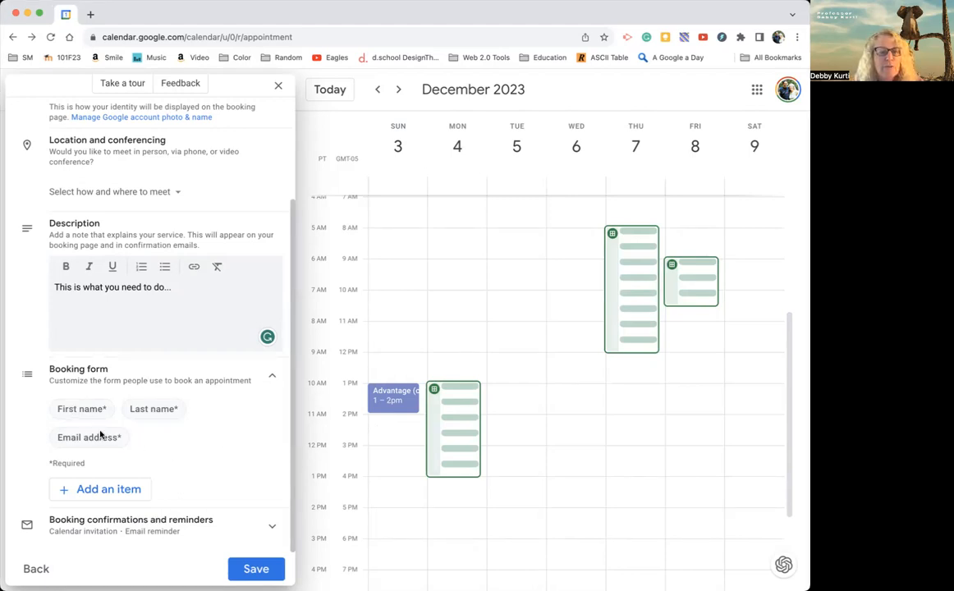
left_click(98, 486)
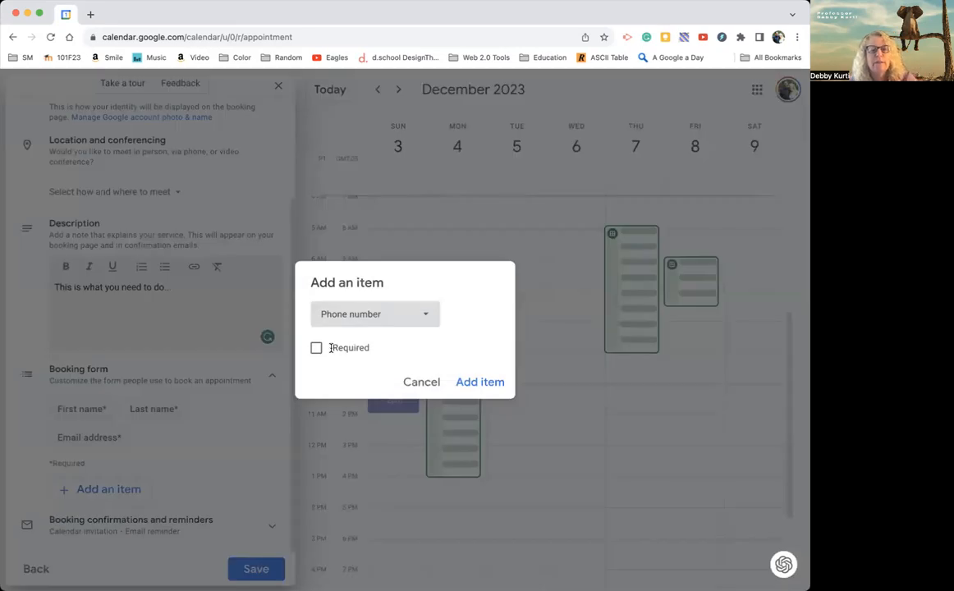
left_click(340, 319)
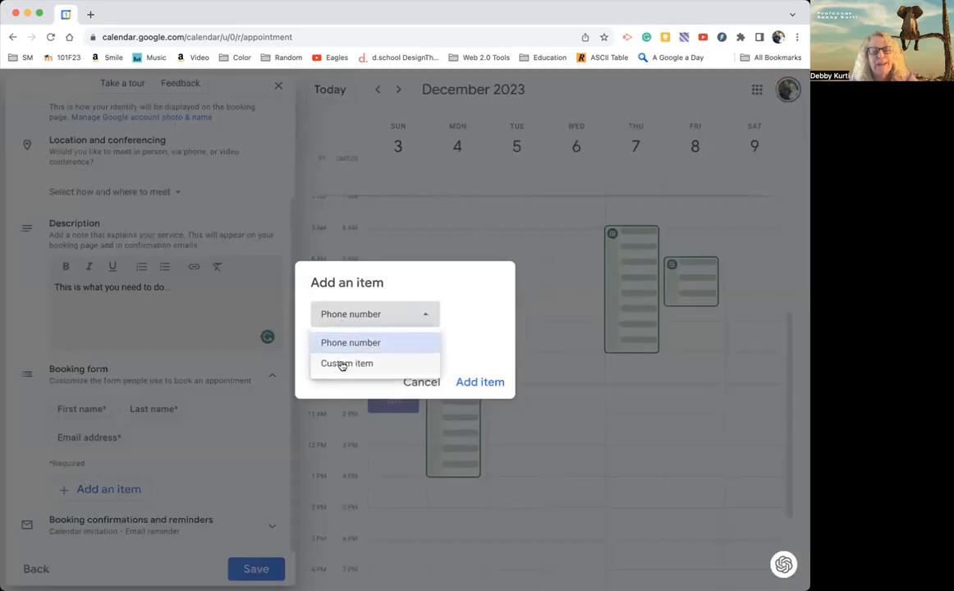
left_click(342, 364)
left_click(337, 328)
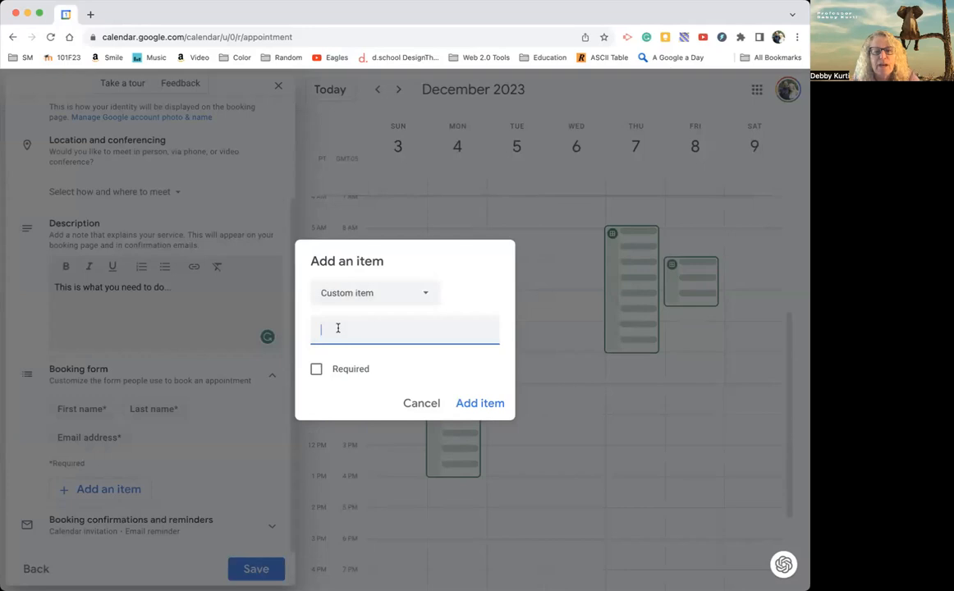
type("What do you want?")
left_click(345, 369)
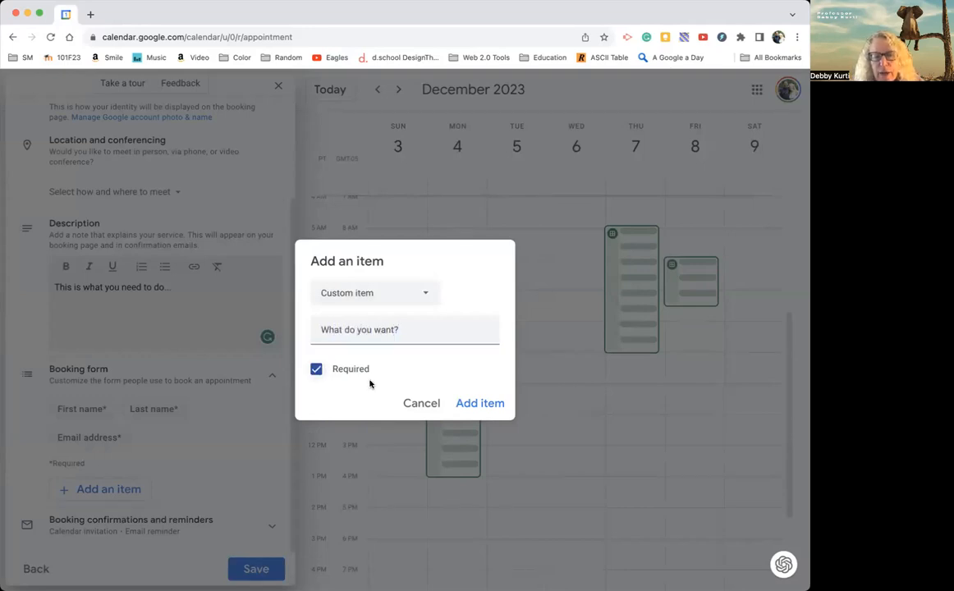
left_click(491, 404)
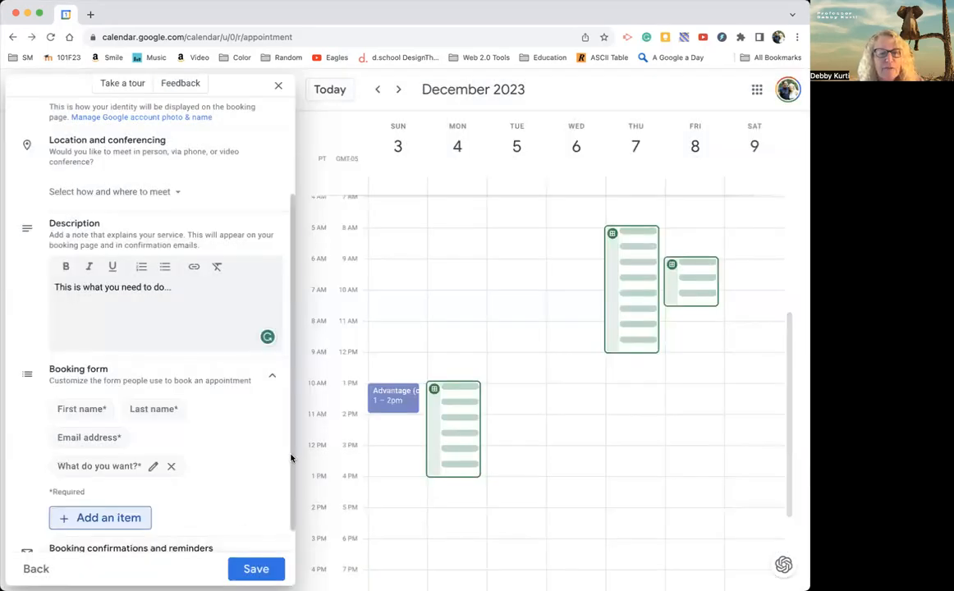
Add a second email reminder, 10 minutes before, to the booking confirmations and reminders.
scroll(288, 492, "down", 1)
left_click(275, 530)
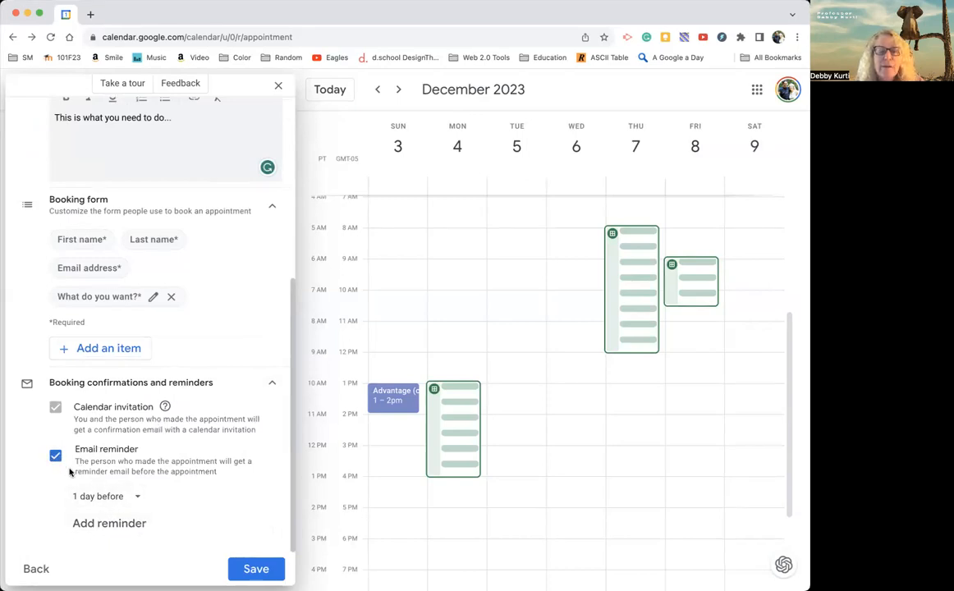
left_click(88, 519)
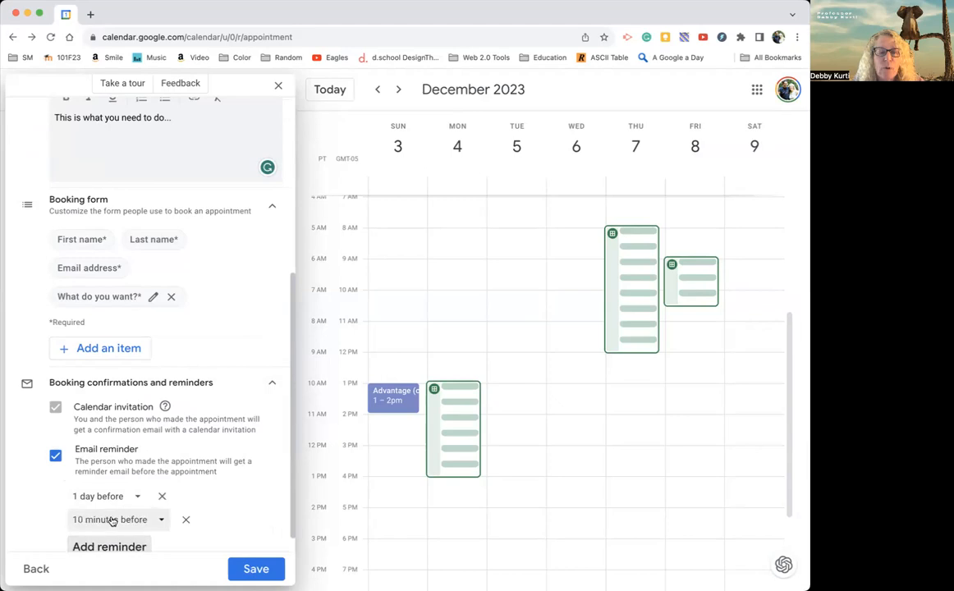
left_click(111, 520)
left_click(112, 519)
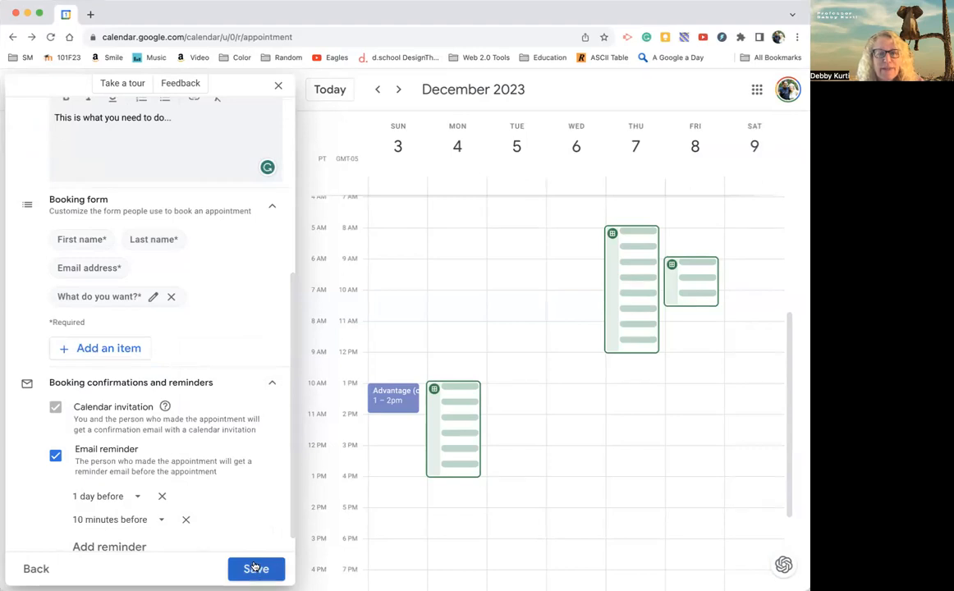
Save the 15-Minute Quick Check appointment schedule and dismiss the tip on its summary card.
scroll(291, 553, "down", 1)
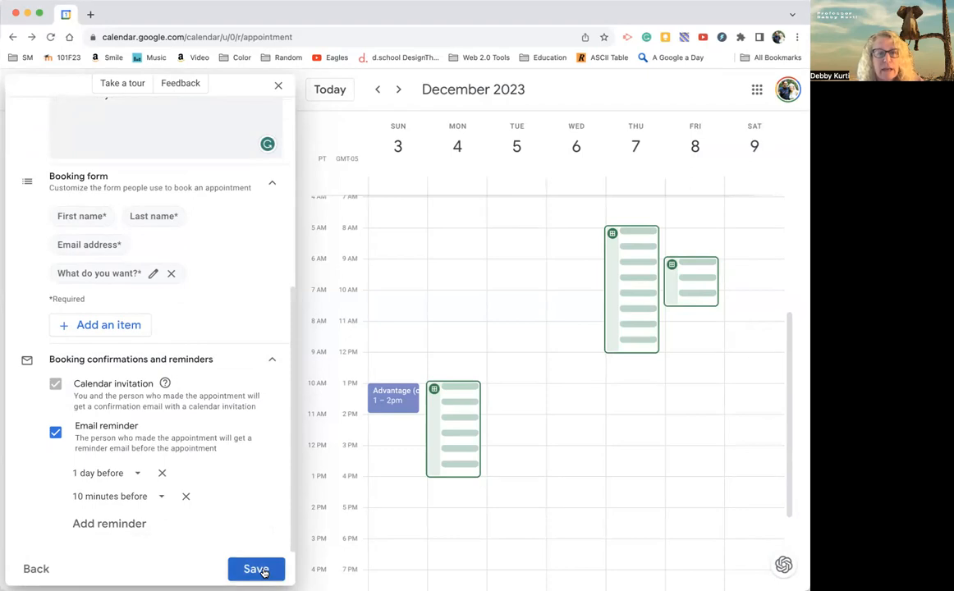
left_click(262, 572)
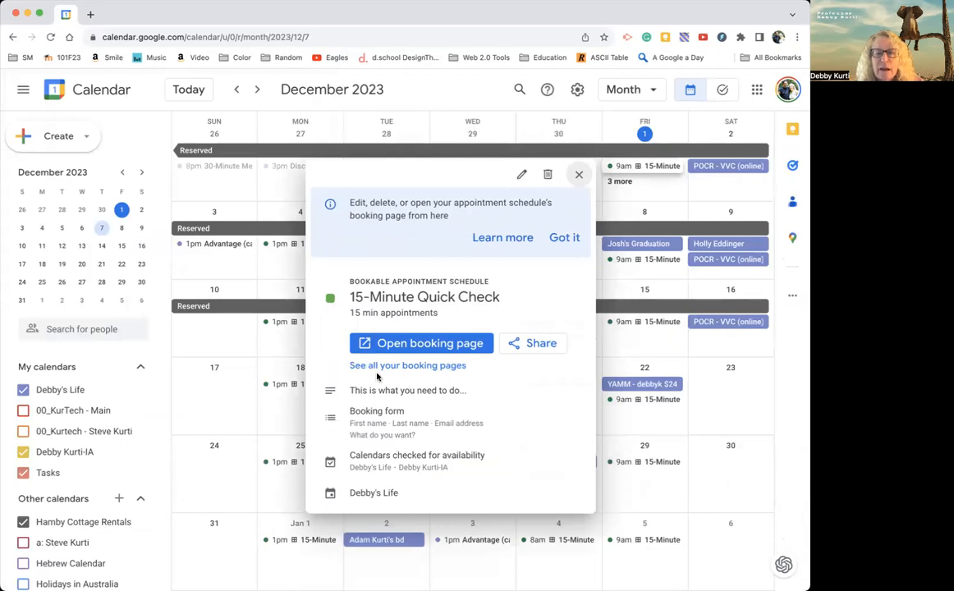
left_click(565, 238)
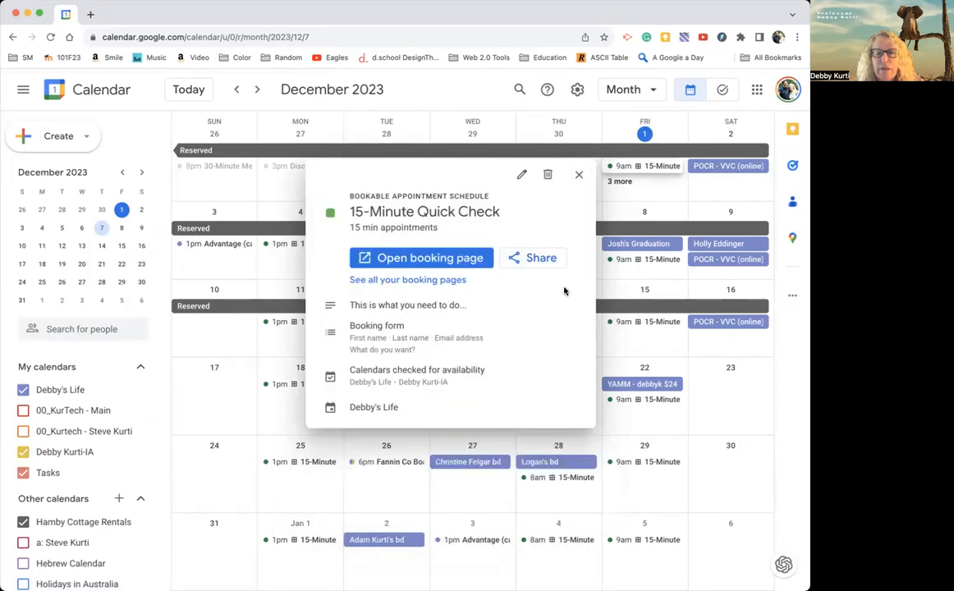
Open the 15-Minute Quick Check booking page and view its link sharing options.
left_click(456, 262)
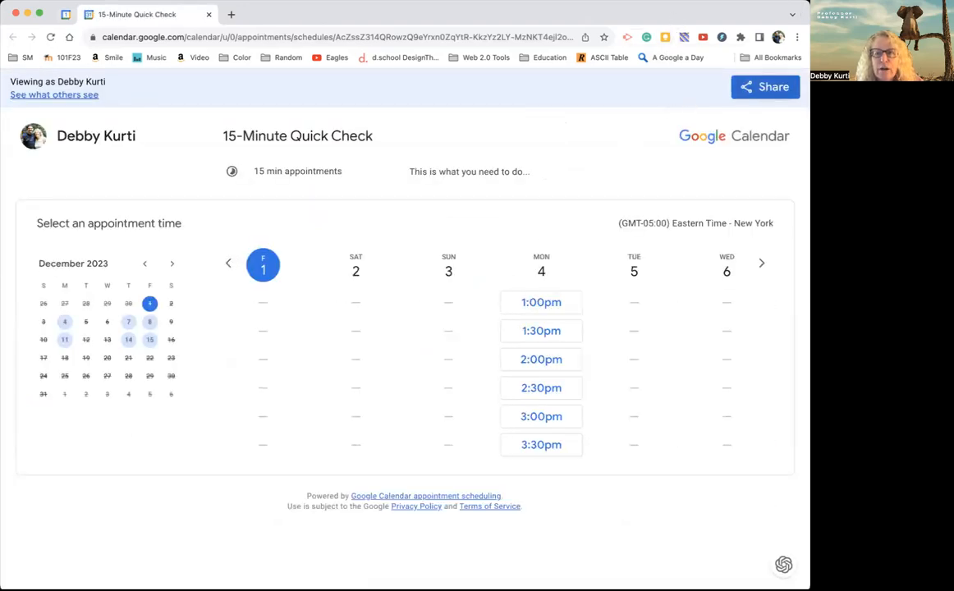
left_click(753, 87)
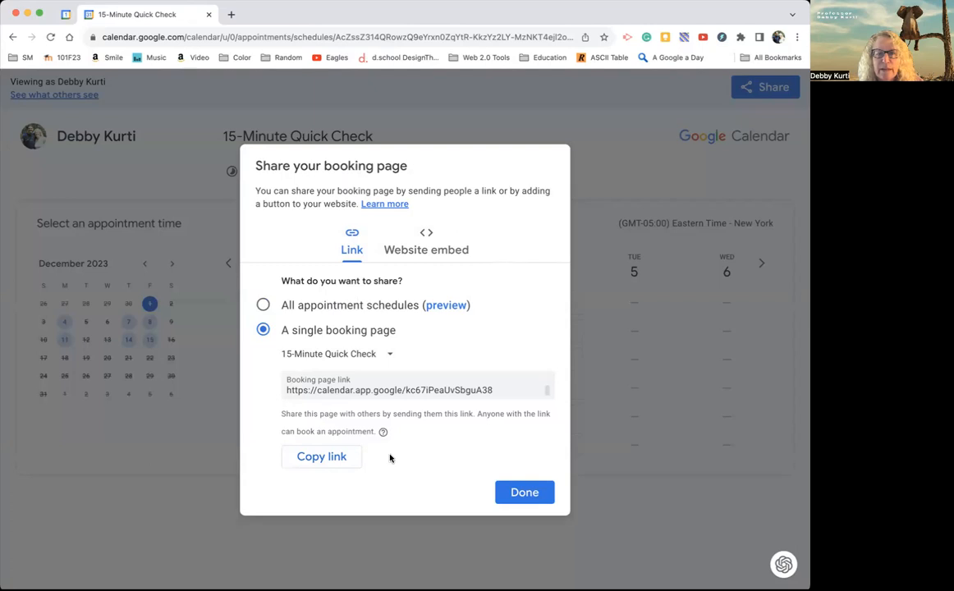
left_click(522, 493)
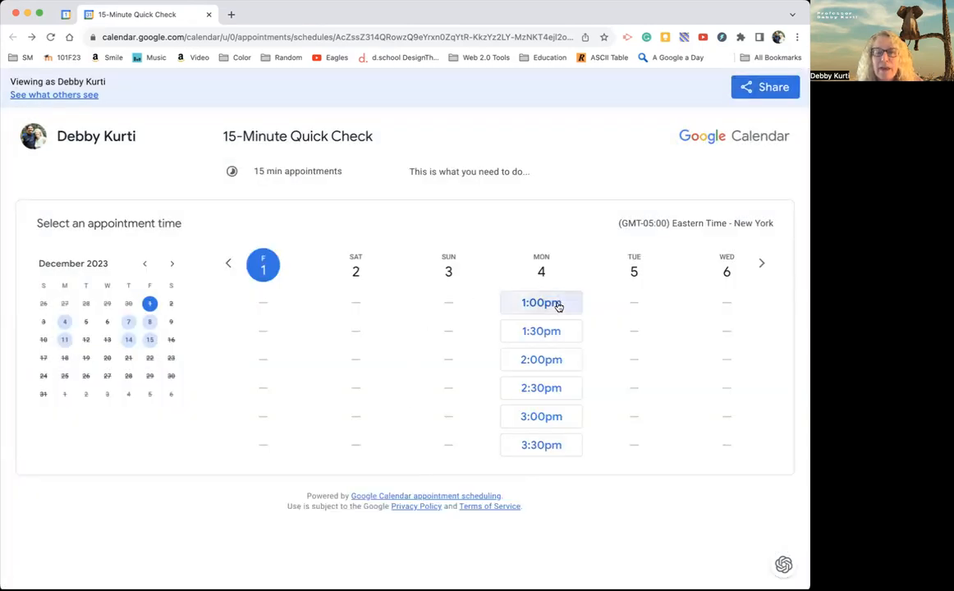
Look at the booking form for the December 4, 1:00pm slot without booking, and preview the booking page as others see it.
left_click(558, 306)
left_click(351, 446)
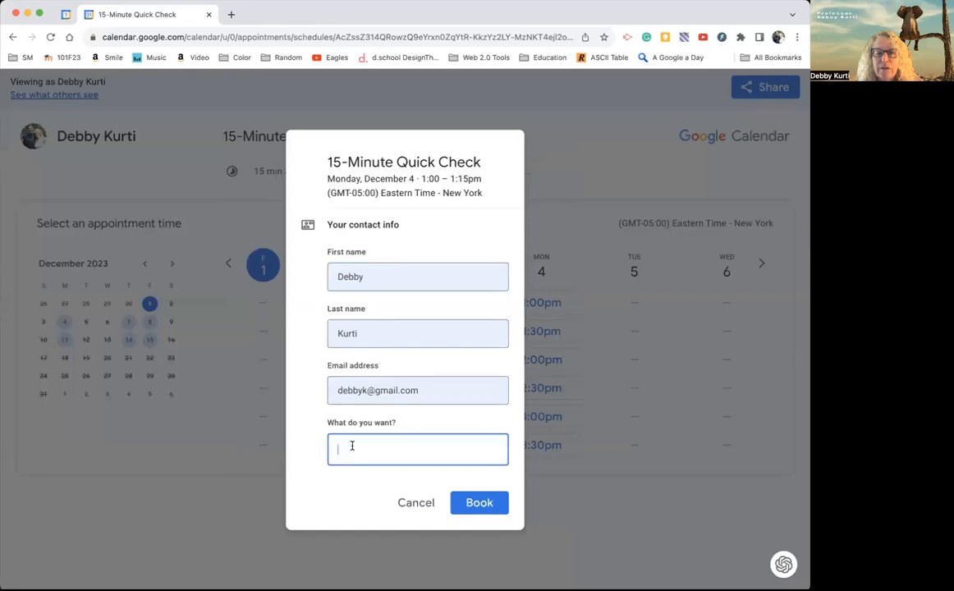
left_click(403, 504)
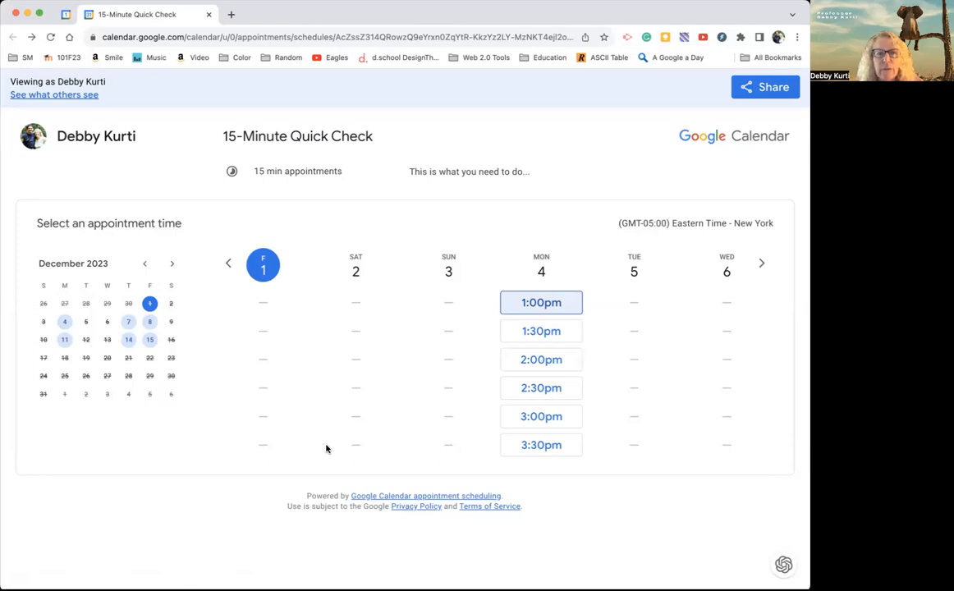
left_click(70, 96)
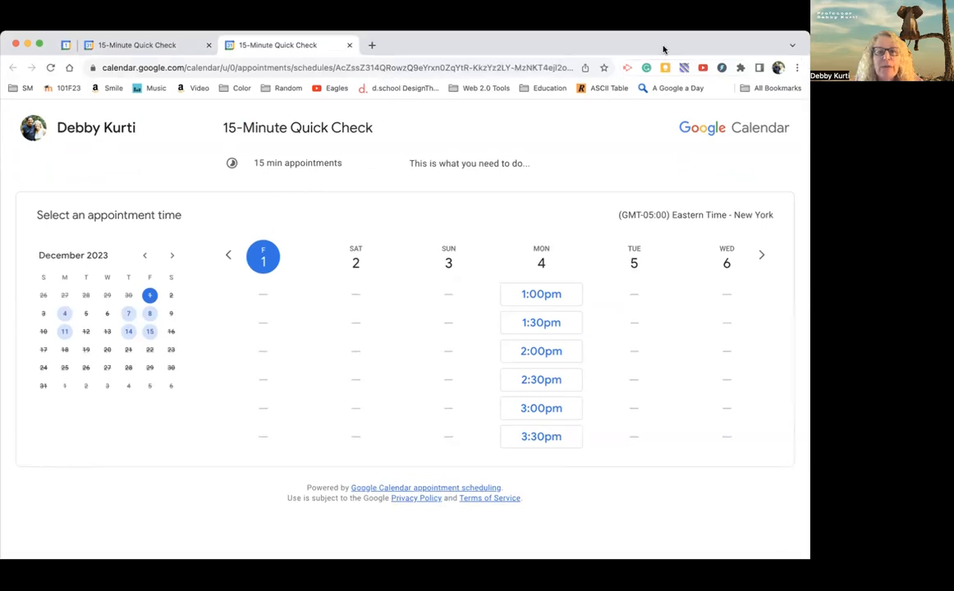
left_click(349, 45)
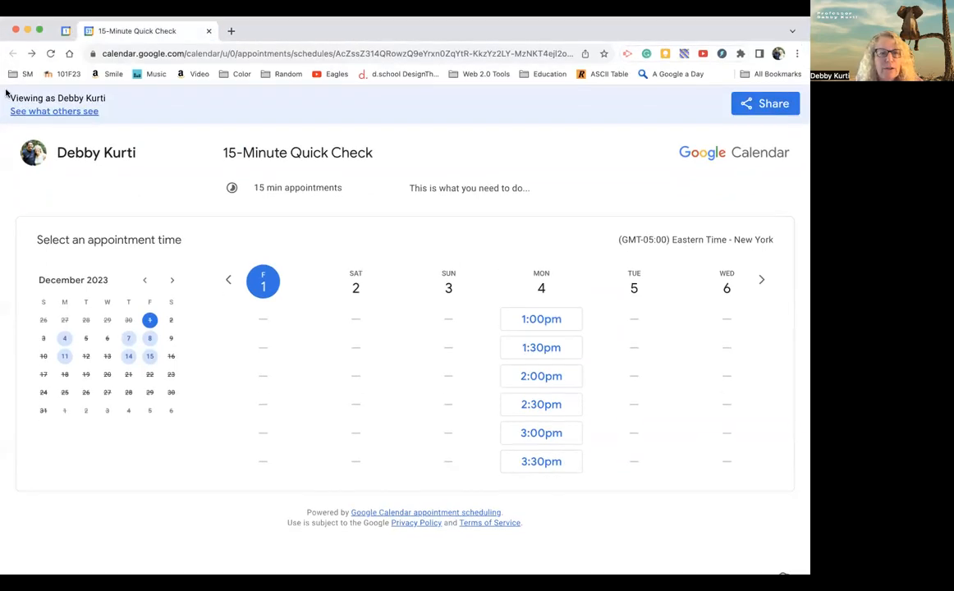
Return to the main calendar and start a new appointment schedule titled "30-Minutes".
left_click(67, 31)
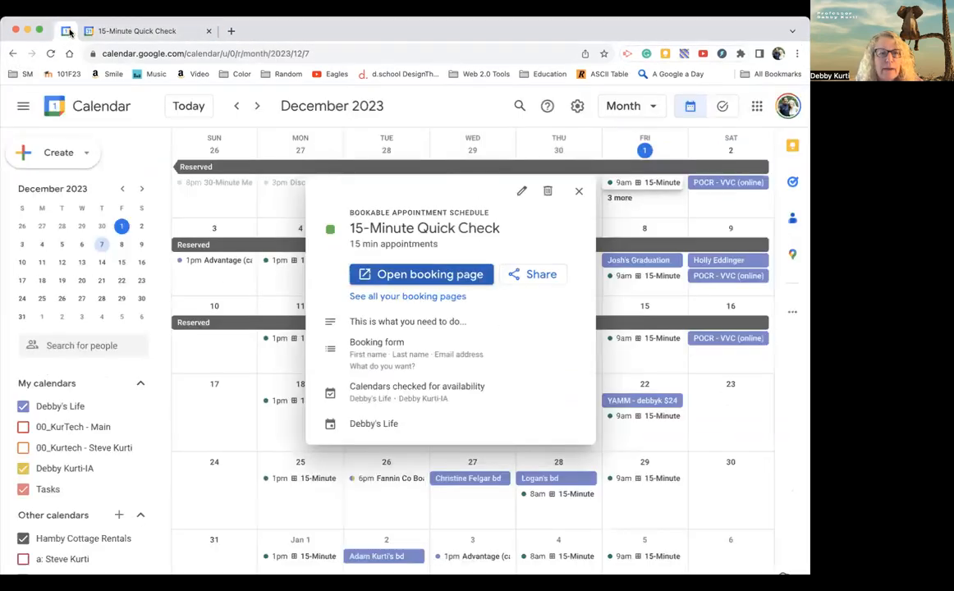
left_click(579, 191)
left_click(72, 156)
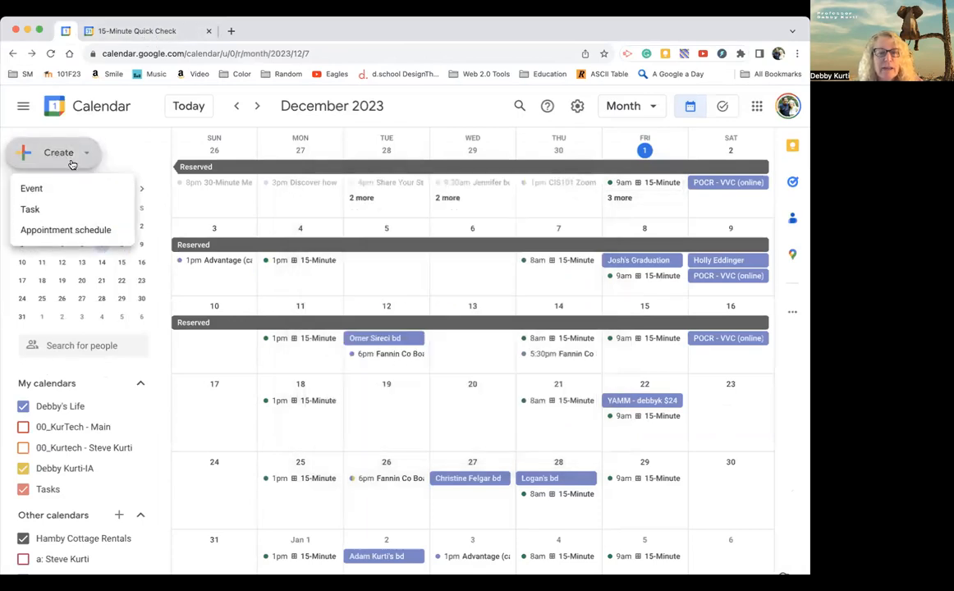
left_click(68, 225)
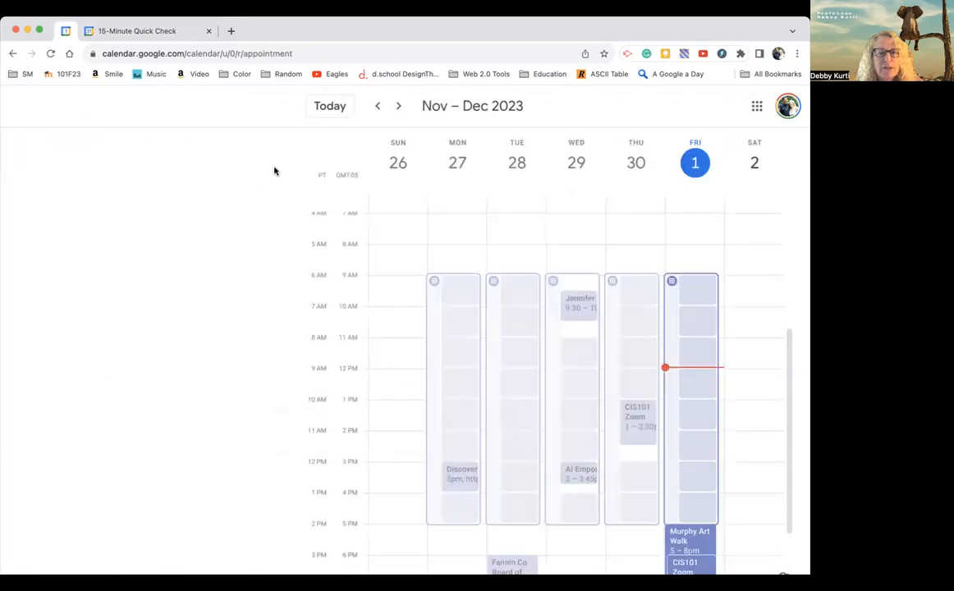
type("30-Minutes")
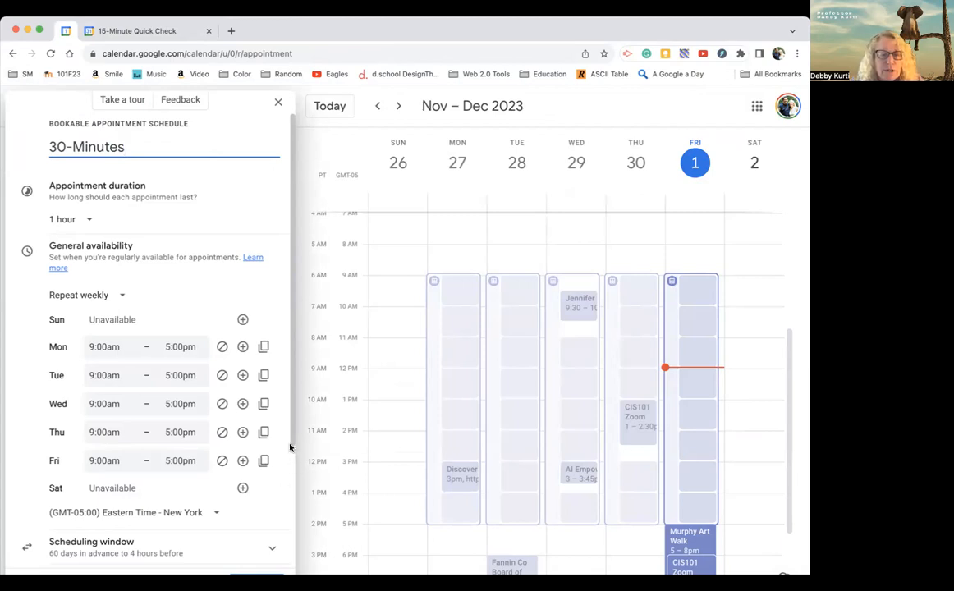
Keep the default availability settings, continue to the booking page details and enter "More stuff" as the description.
scroll(285, 489, "down", 1)
scroll(285, 490, "down", 3)
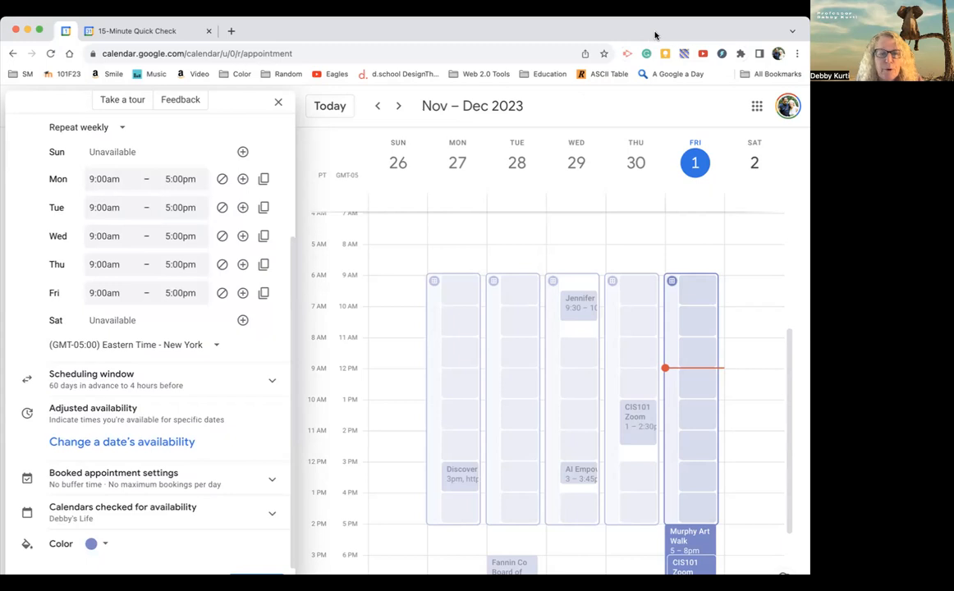
left_click(256, 569)
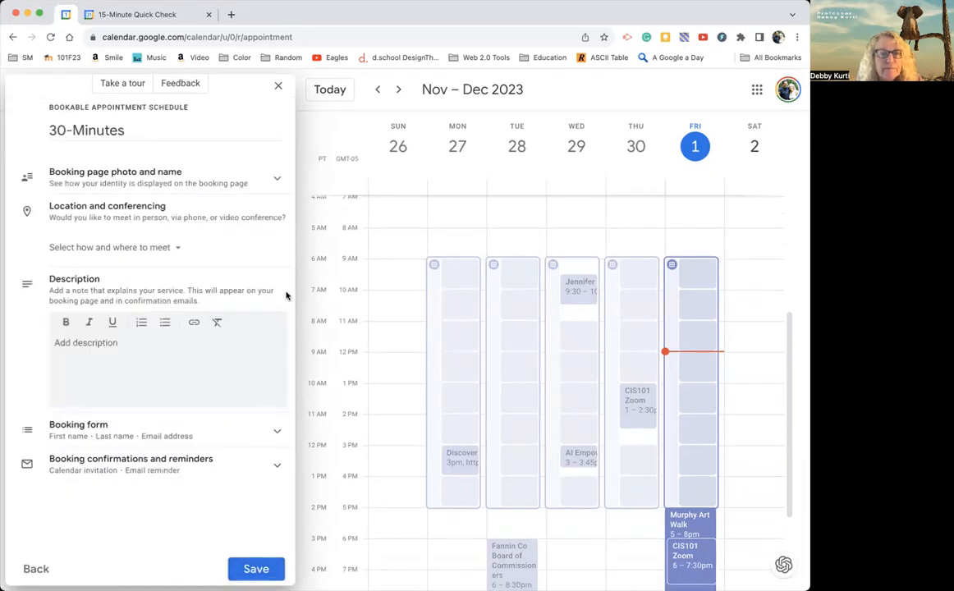
left_click(139, 349)
type("More stuff")
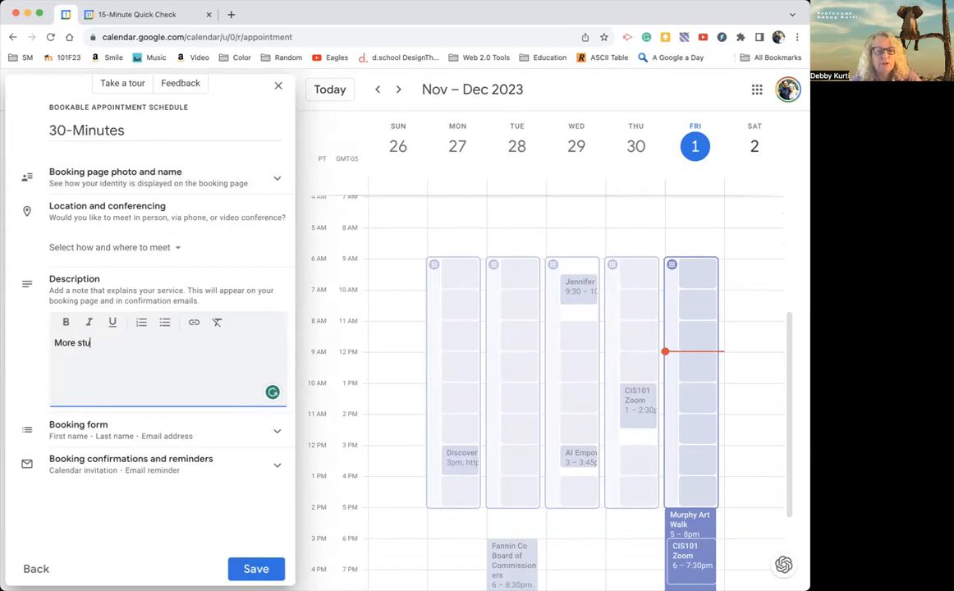
Review the 30-Minutes schedule's booking form and reminder settings and save the schedule.
left_click(123, 434)
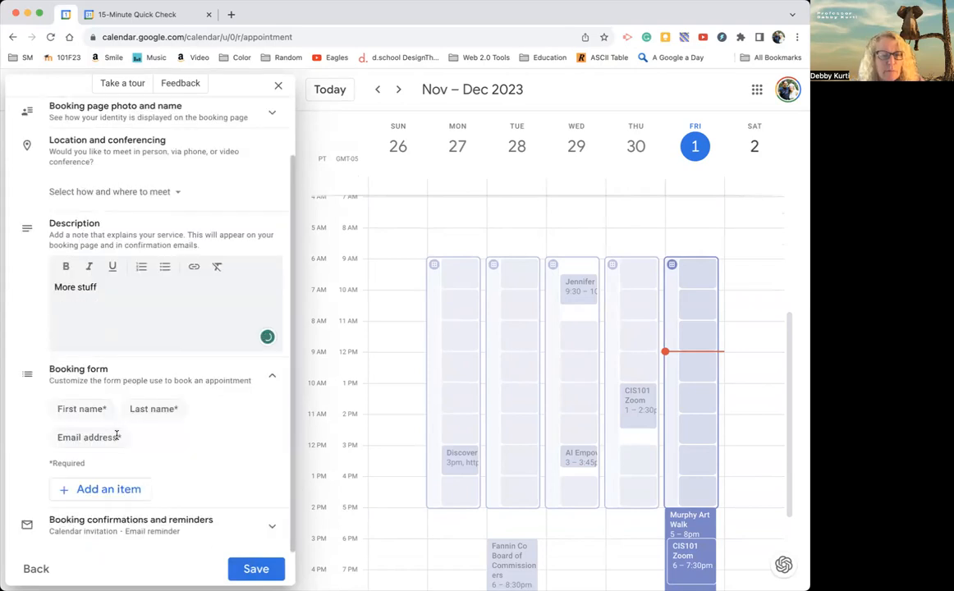
left_click(160, 522)
left_click(253, 568)
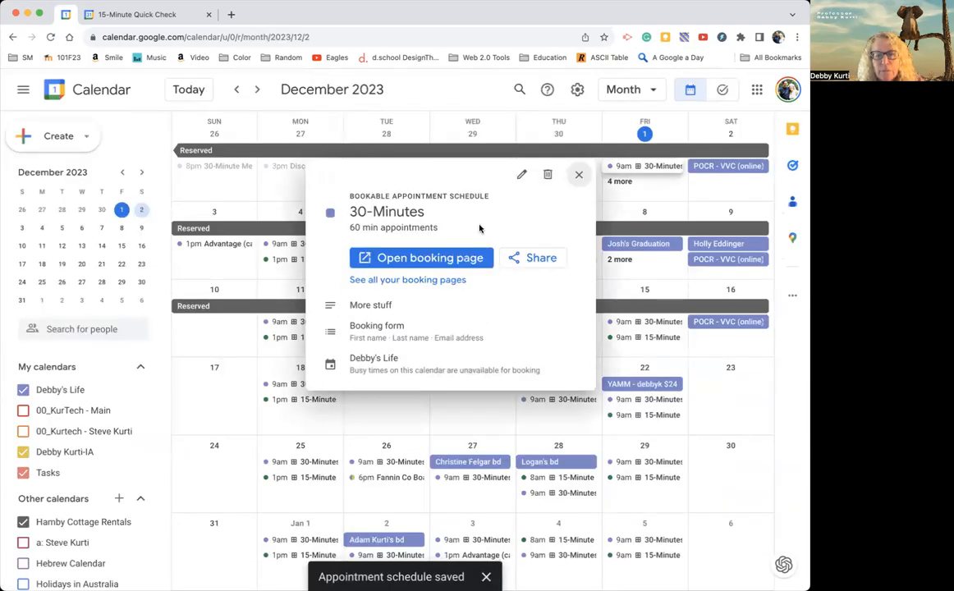
Open the 30-Minutes booking page and copy the share link that covers all appointment schedules.
left_click(443, 259)
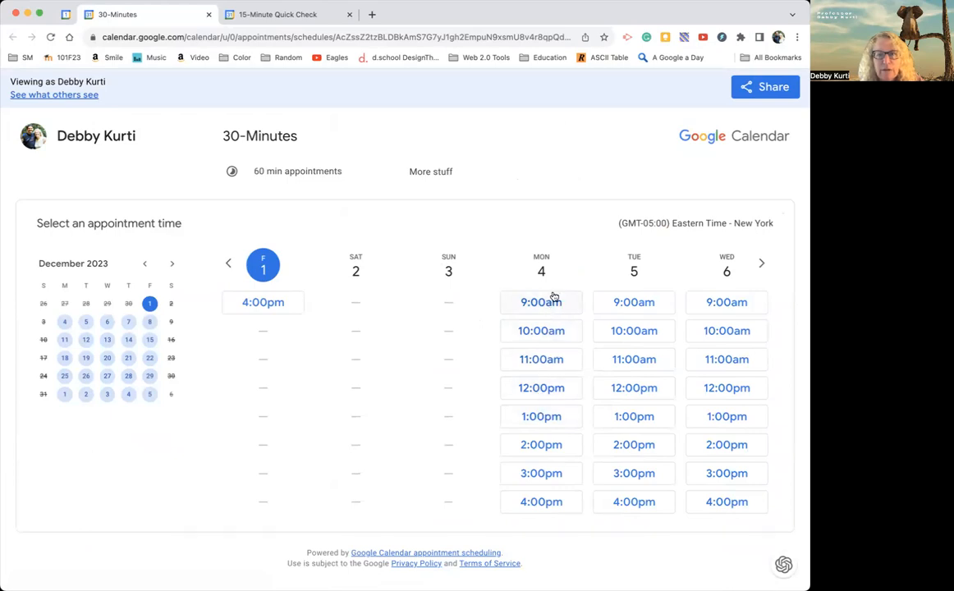
left_click(747, 89)
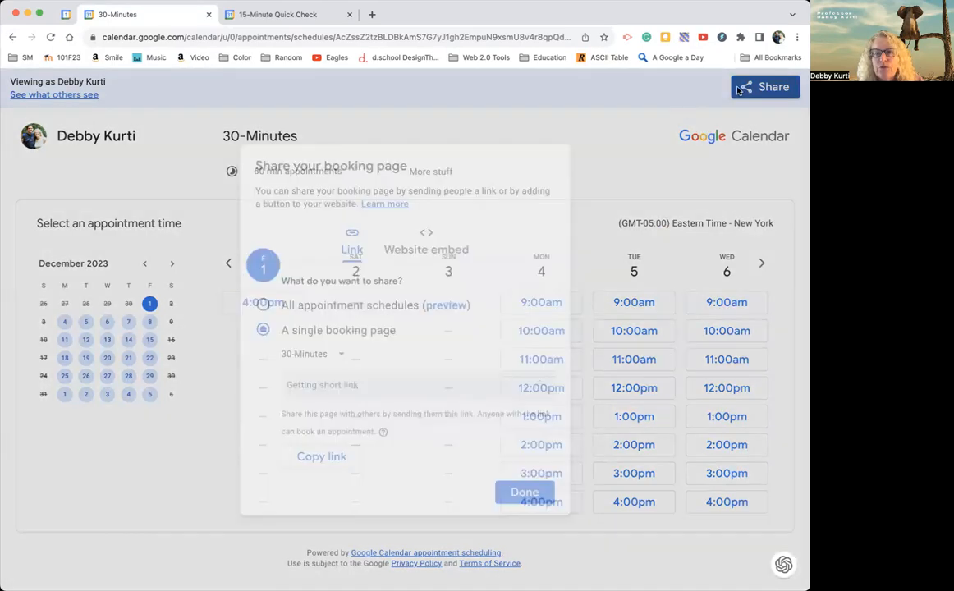
left_click(264, 306)
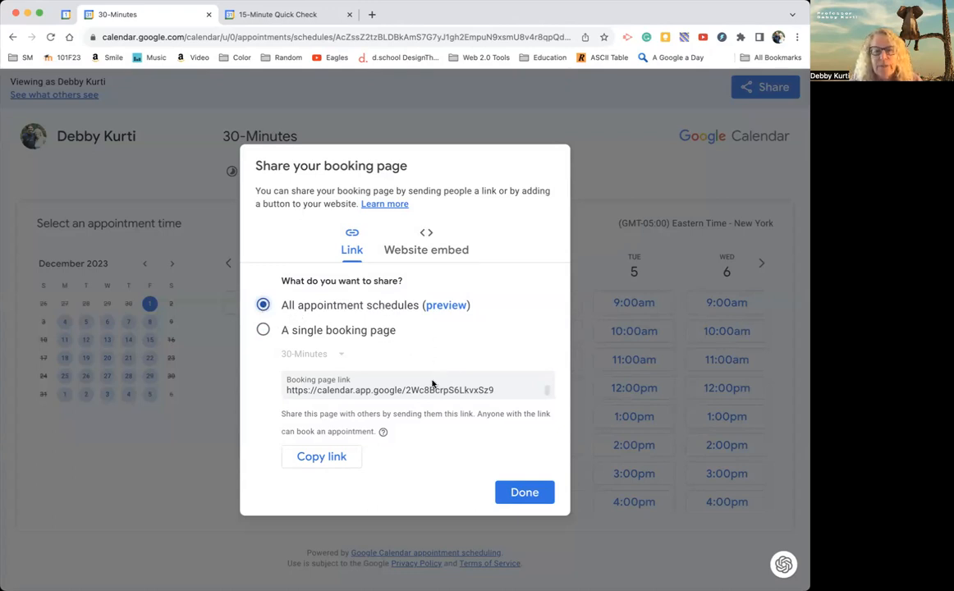
left_click(345, 458)
left_click(539, 492)
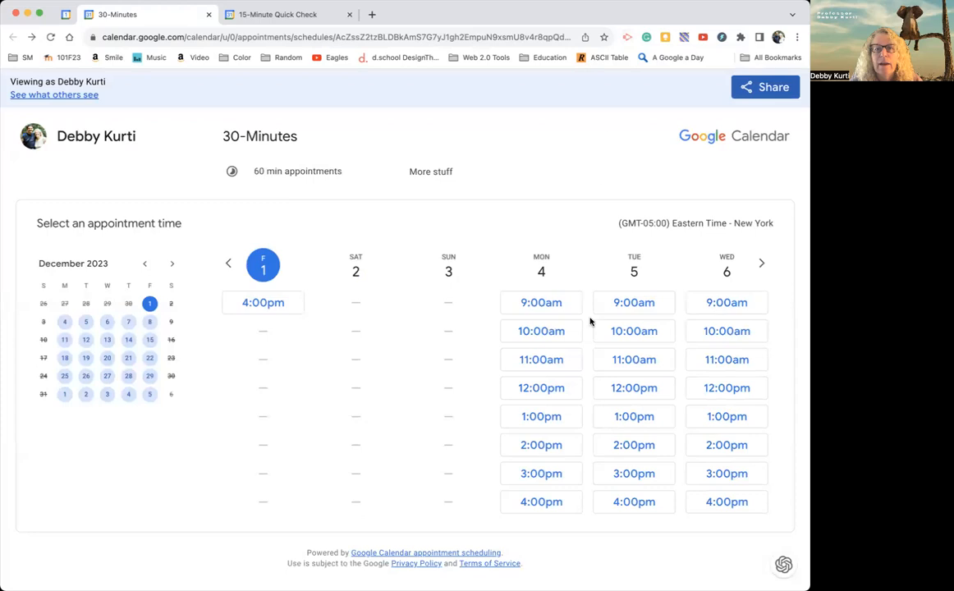
Load the copied link in the browser, view the 15-Minute Quick Check booking page from it, and return to the overview.
left_click(513, 36)
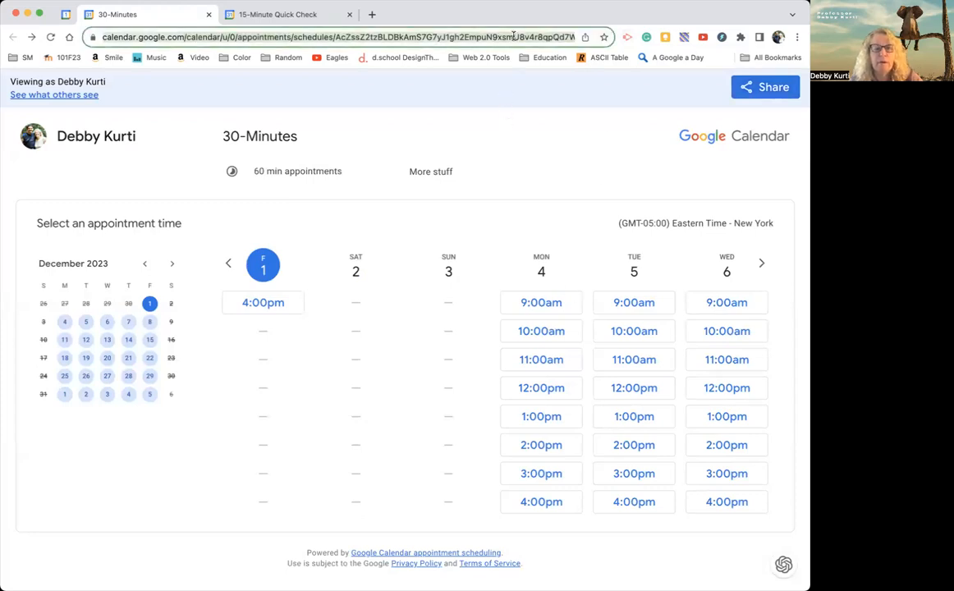
key("super+v")
key("Return")
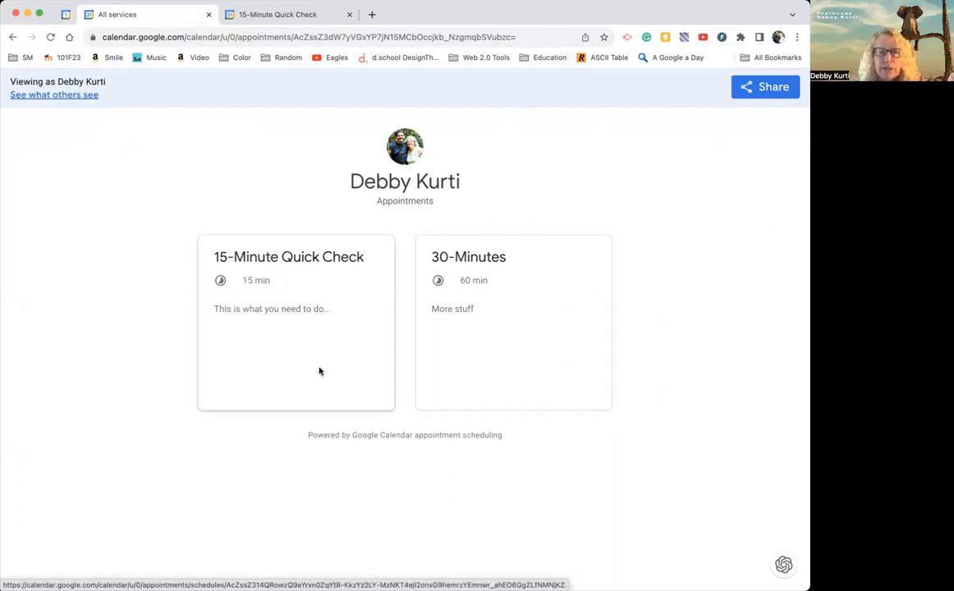
left_click(324, 257)
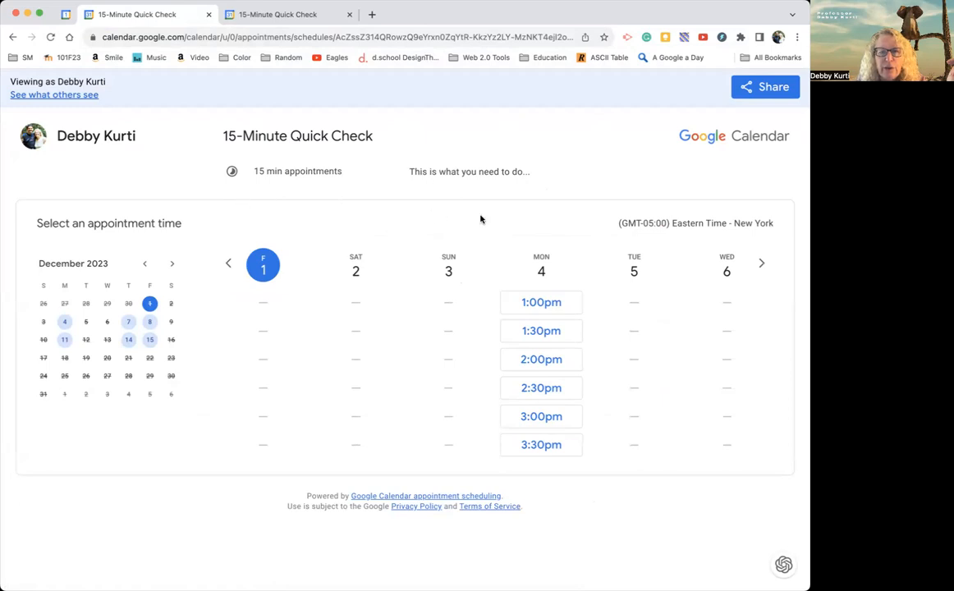
left_click(13, 37)
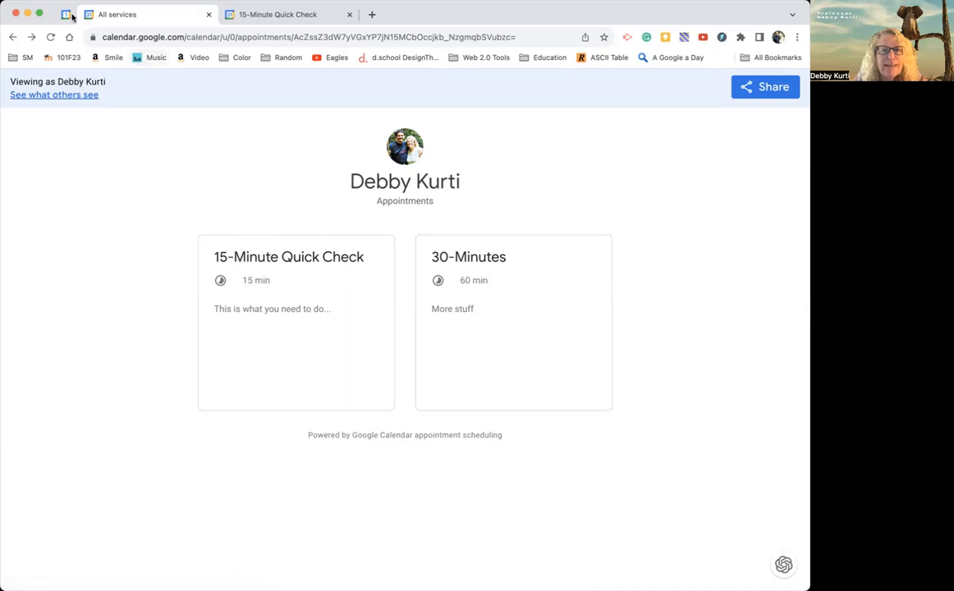
Close the 30-Minutes schedule details in the main calendar, revisit the all-services booking page briefly, and return to the calendar.
left_click(65, 14)
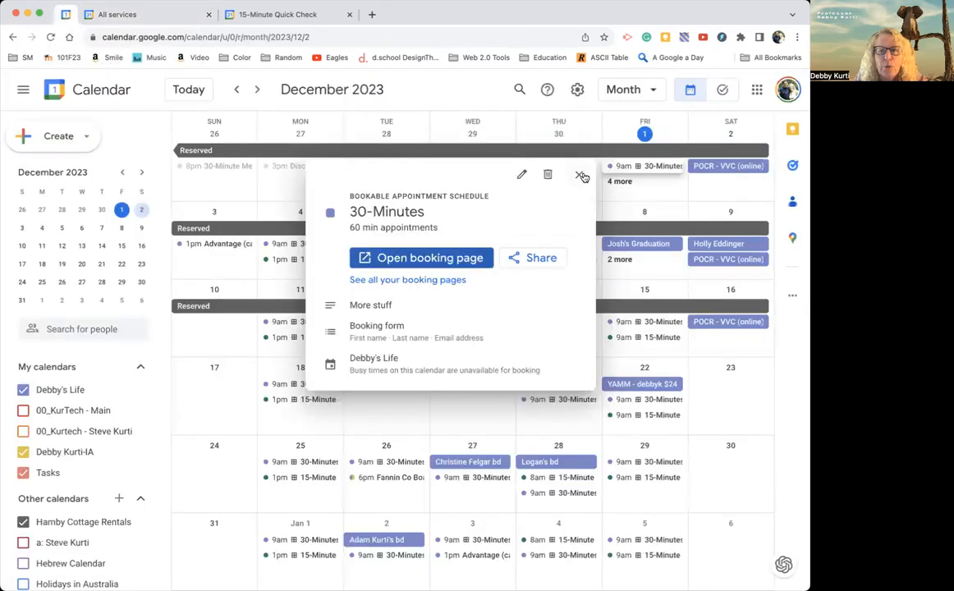
left_click(580, 177)
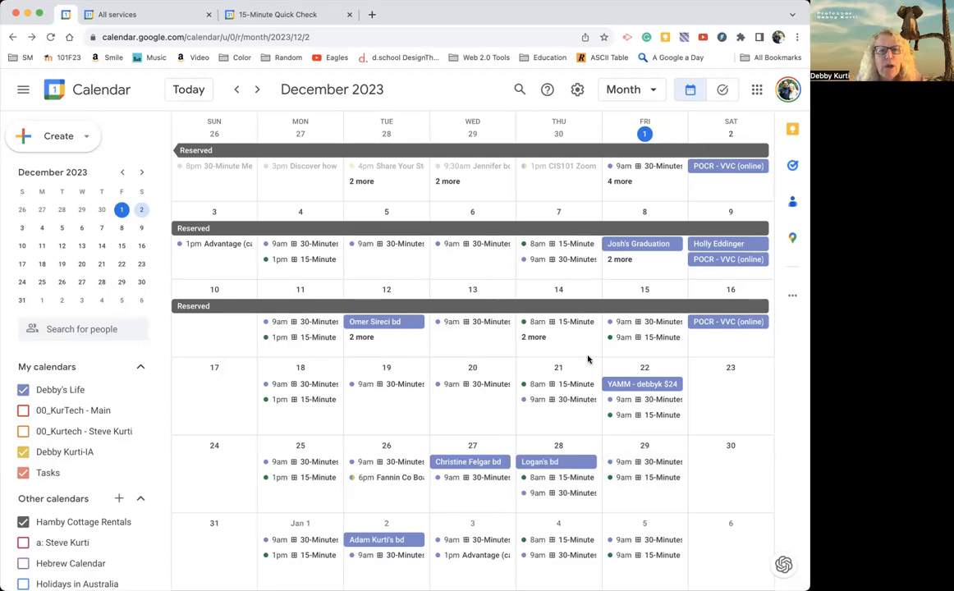
left_click(164, 16)
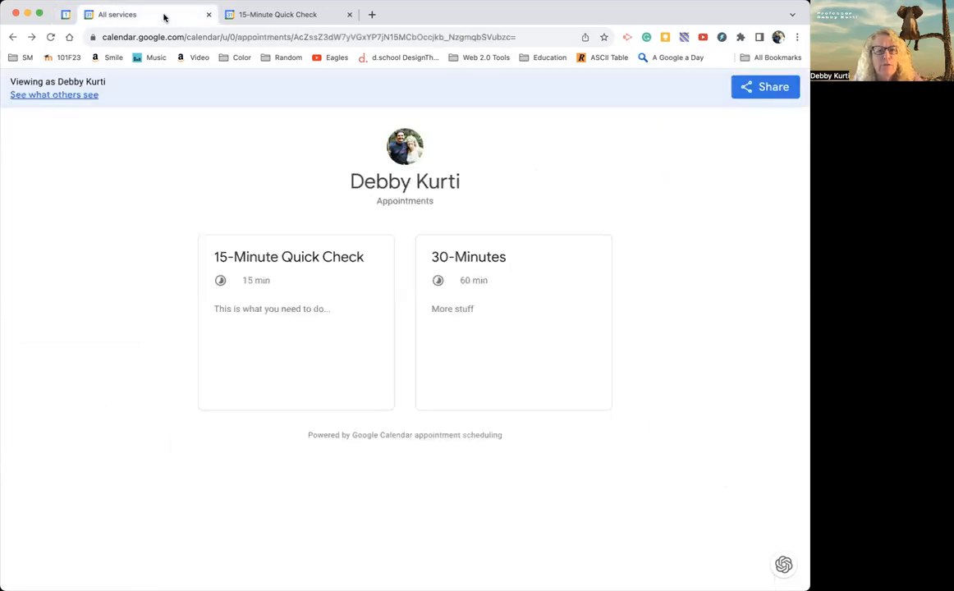
left_click(66, 16)
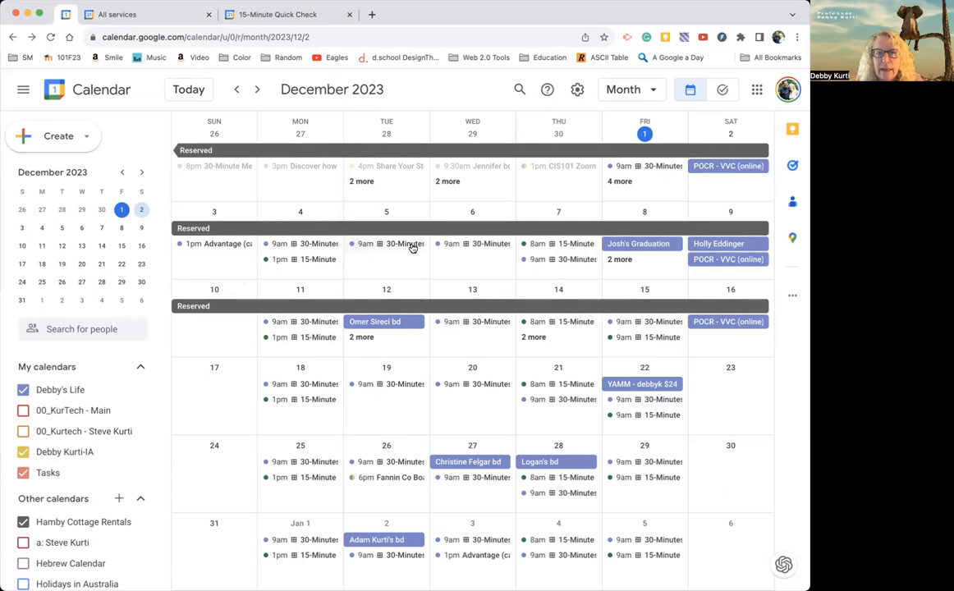